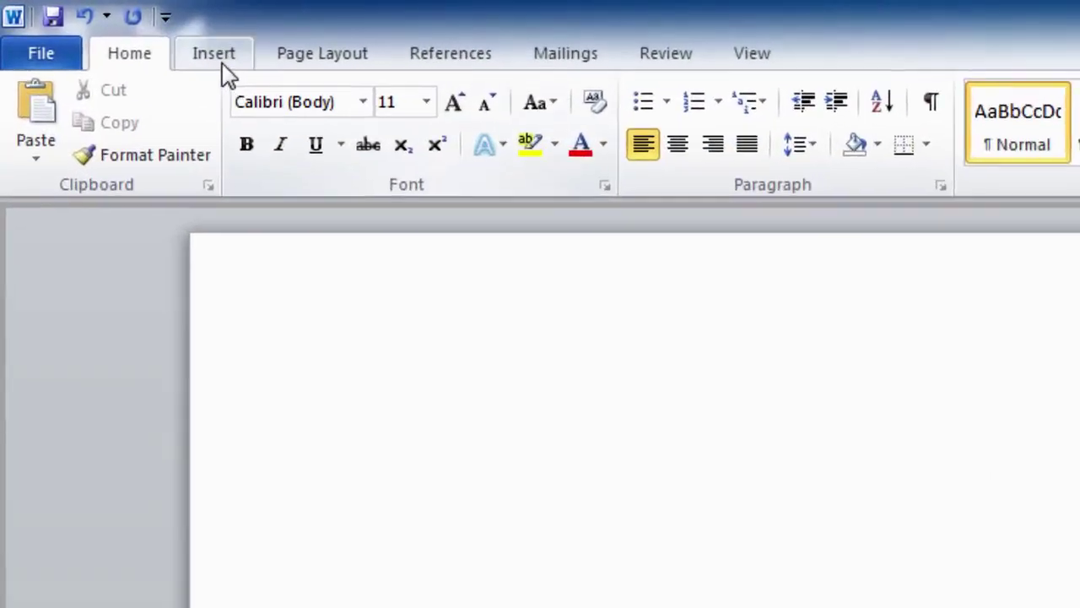
# Open the Table dropdown on the Insert ribbon of the blank document.
pyautogui.click(81, 20)
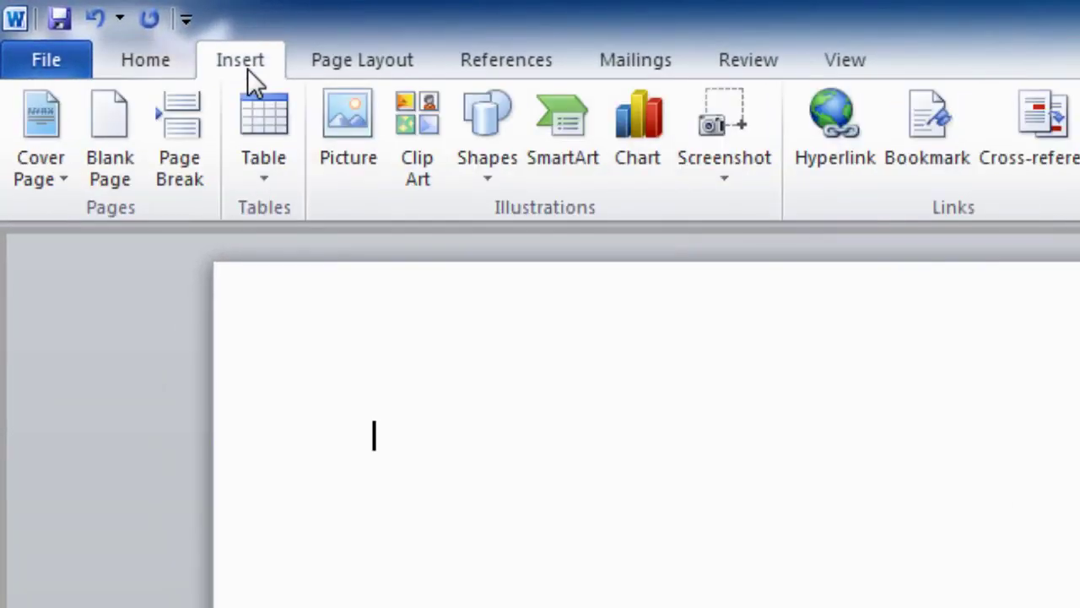
pyautogui.click(256, 113)
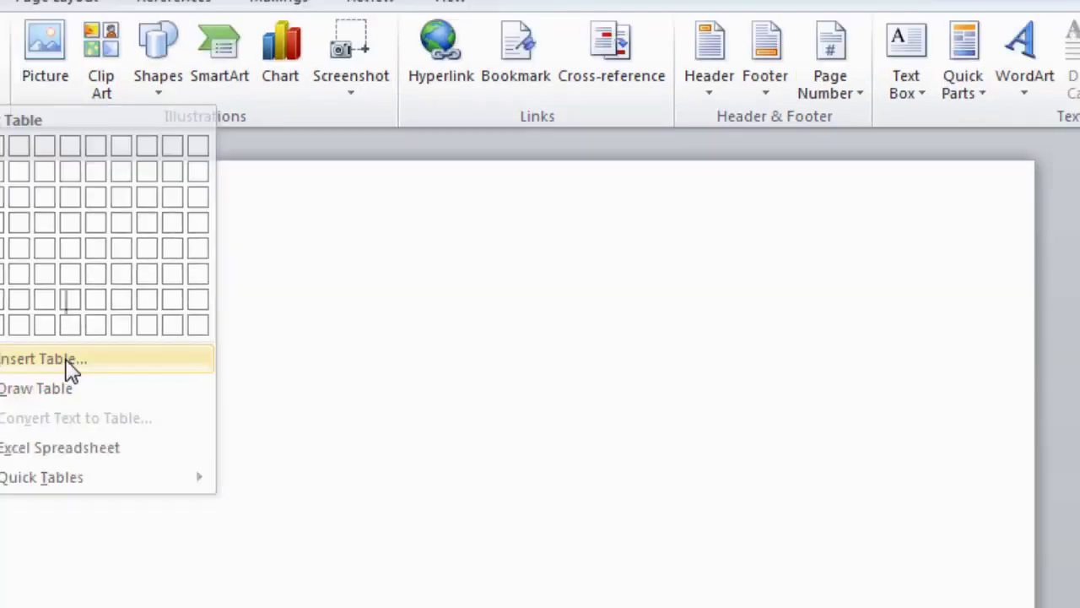
# Choose Insert Table... to set a custom table size.
pyautogui.click(142, 403)
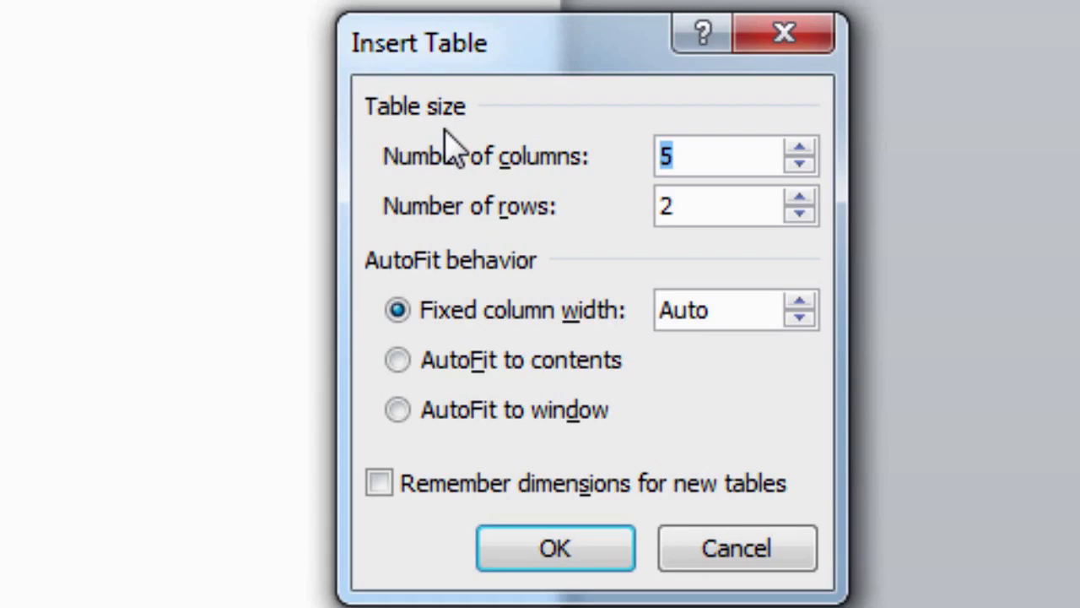
# Insert a table of 6 columns and 7 rows.
pyautogui.click(797, 150)
pyautogui.click(797, 201)
pyautogui.click(797, 201)
pyautogui.click(797, 201)
pyautogui.click(797, 199)
pyautogui.click(797, 197)
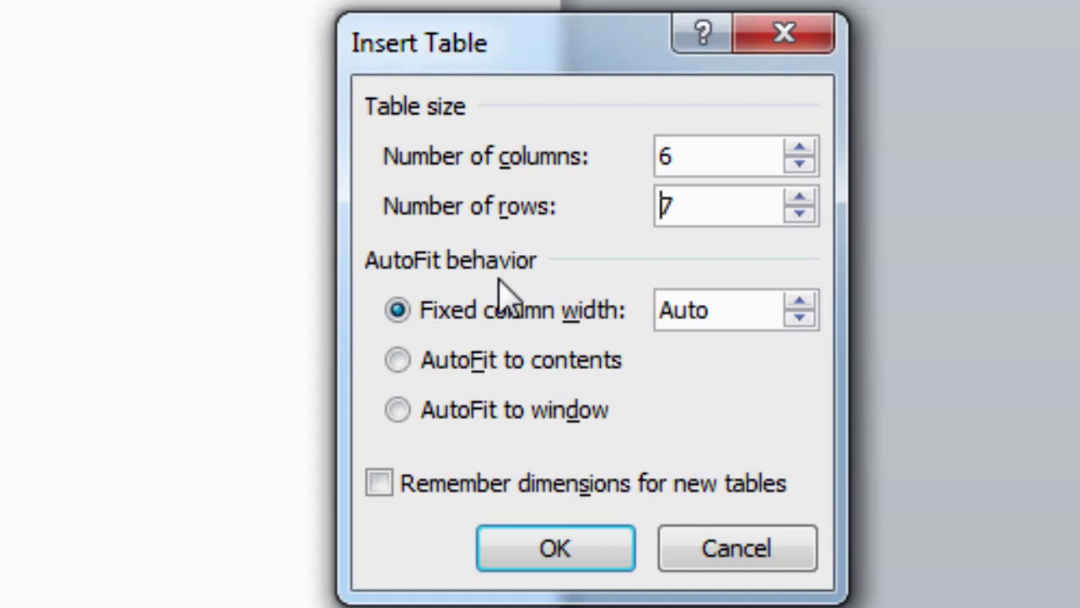
pyautogui.click(531, 557)
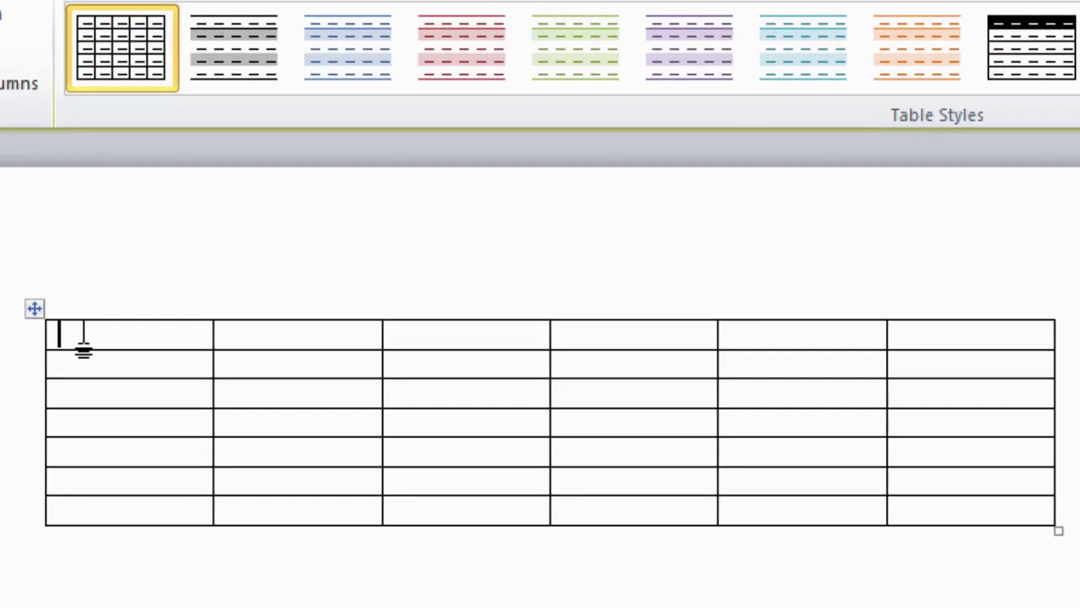
# Enter the headings S/No., Name and Address in the first three header cells, correcting the Adress typo.
pyautogui.write('S')
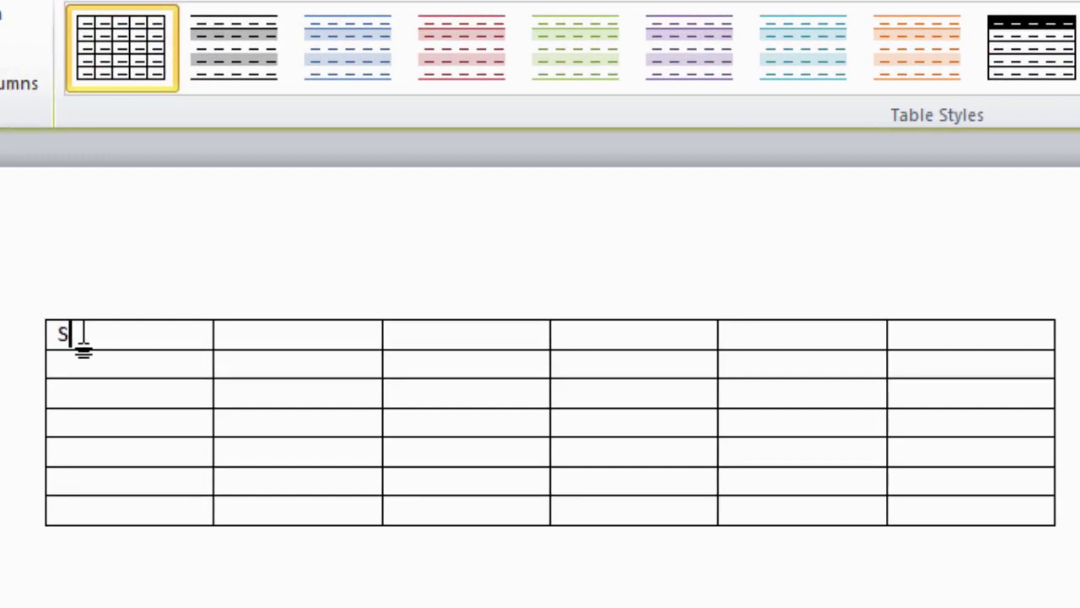
pyautogui.write('/No.')
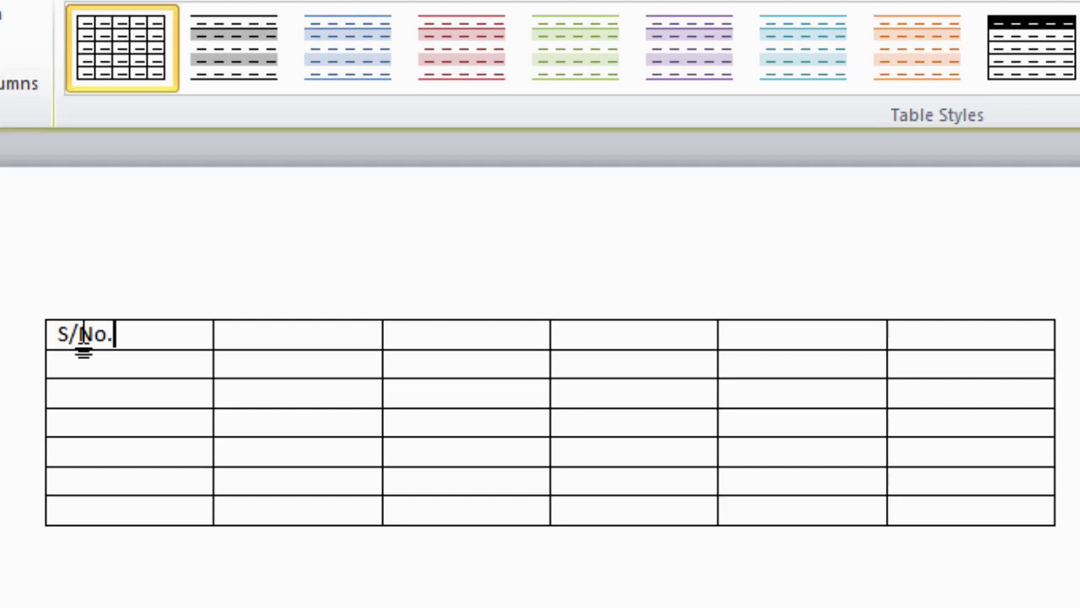
pyautogui.press('Tab')
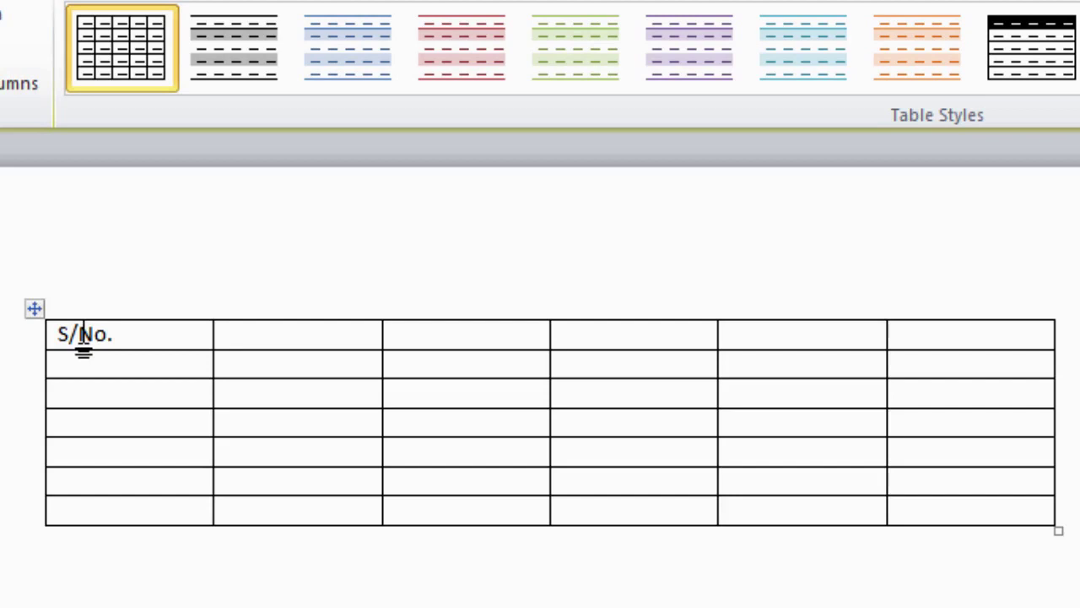
pyautogui.write('N')
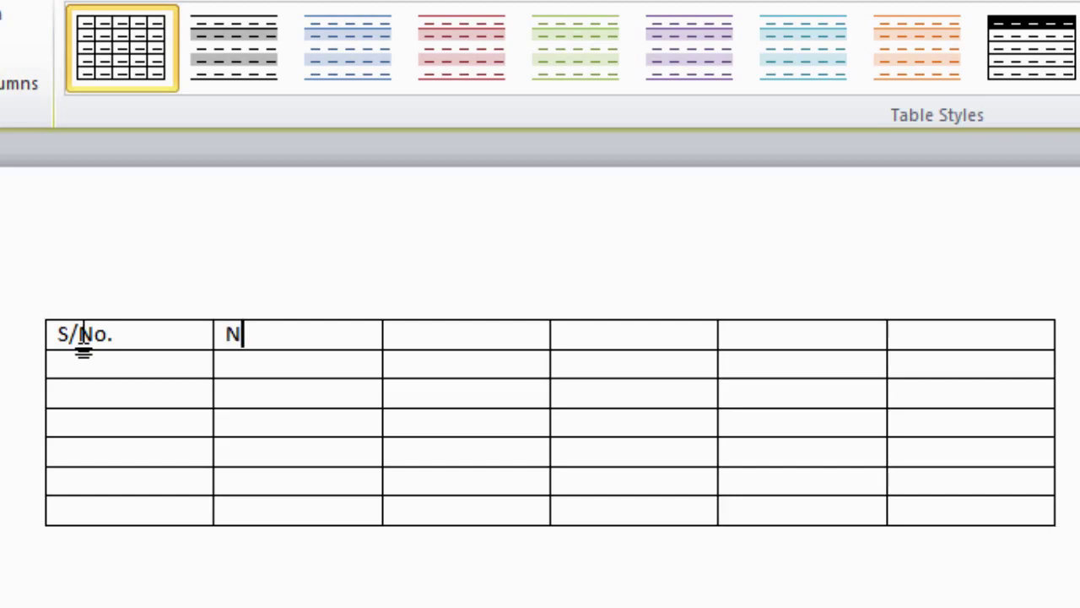
pyautogui.write('ame')
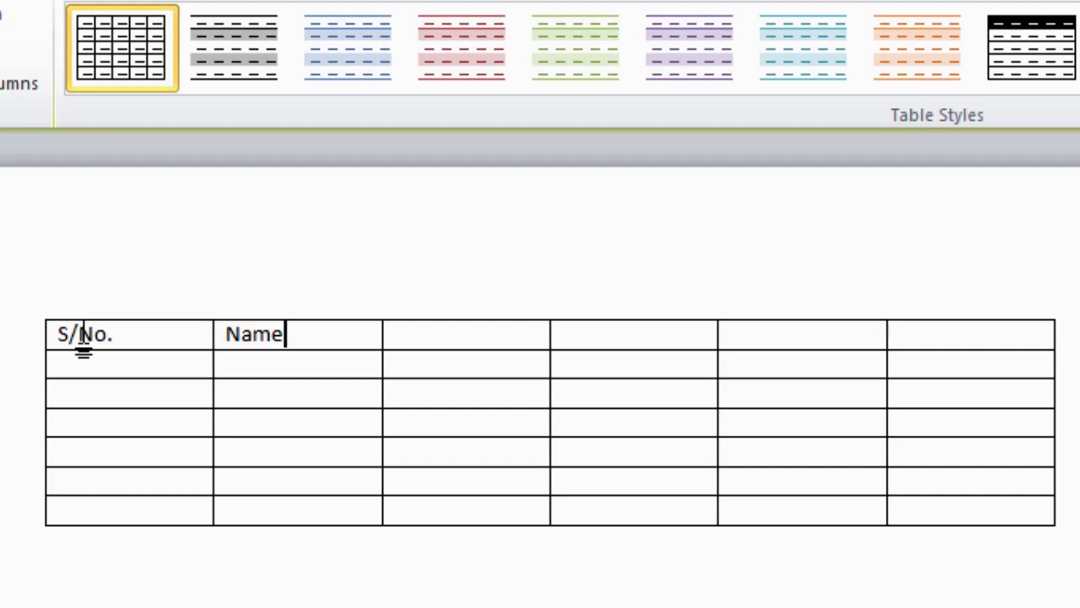
pyautogui.press('Tab')
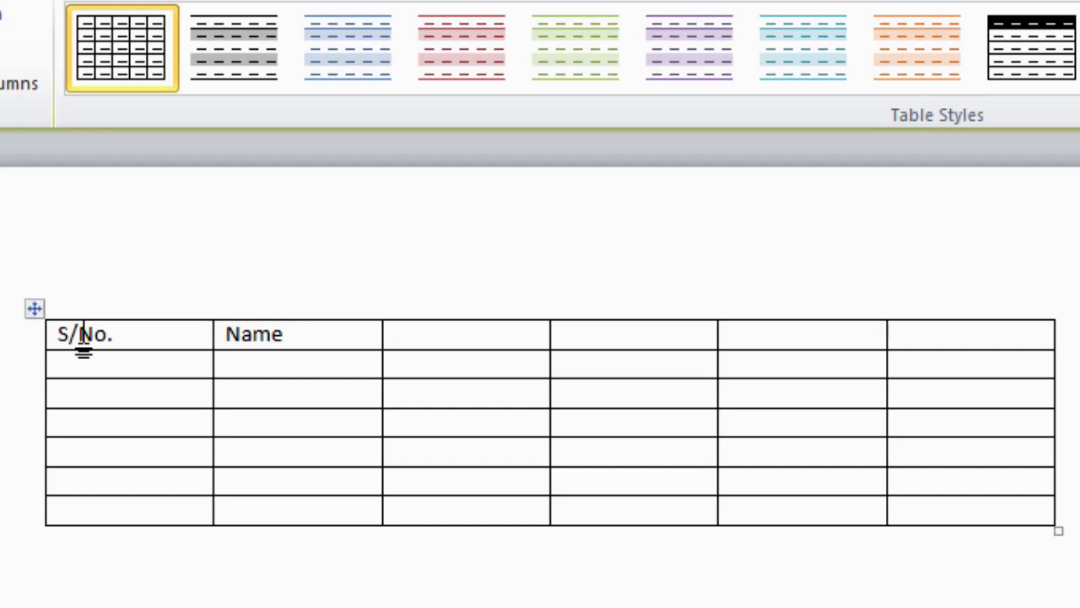
pyautogui.write('Adress')
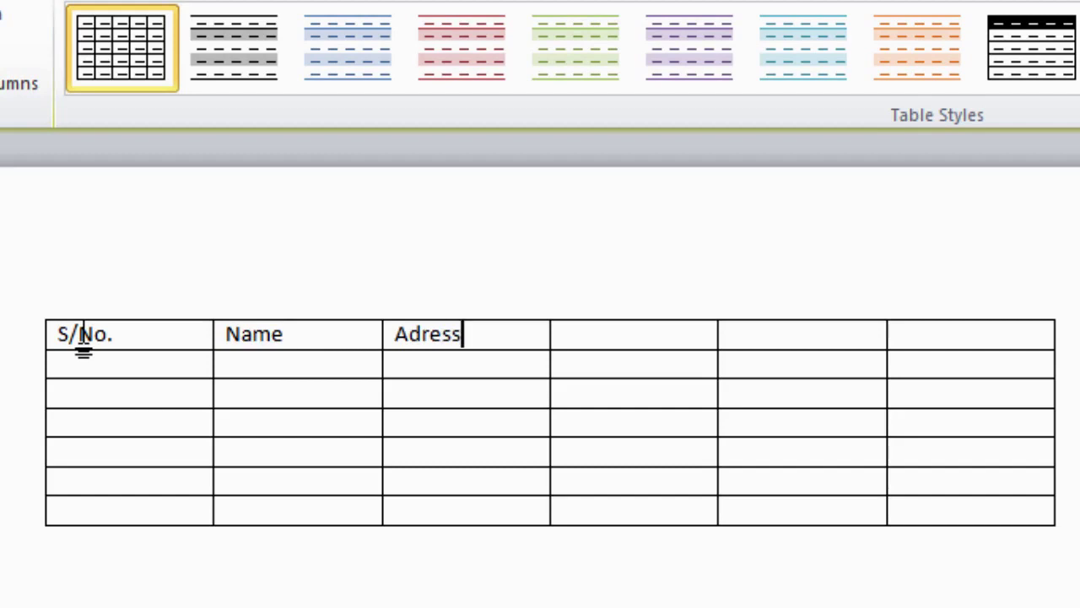
pyautogui.press('Left')
pyautogui.press('Left')
pyautogui.press('Left')
pyautogui.press('Left')
pyautogui.write('d')
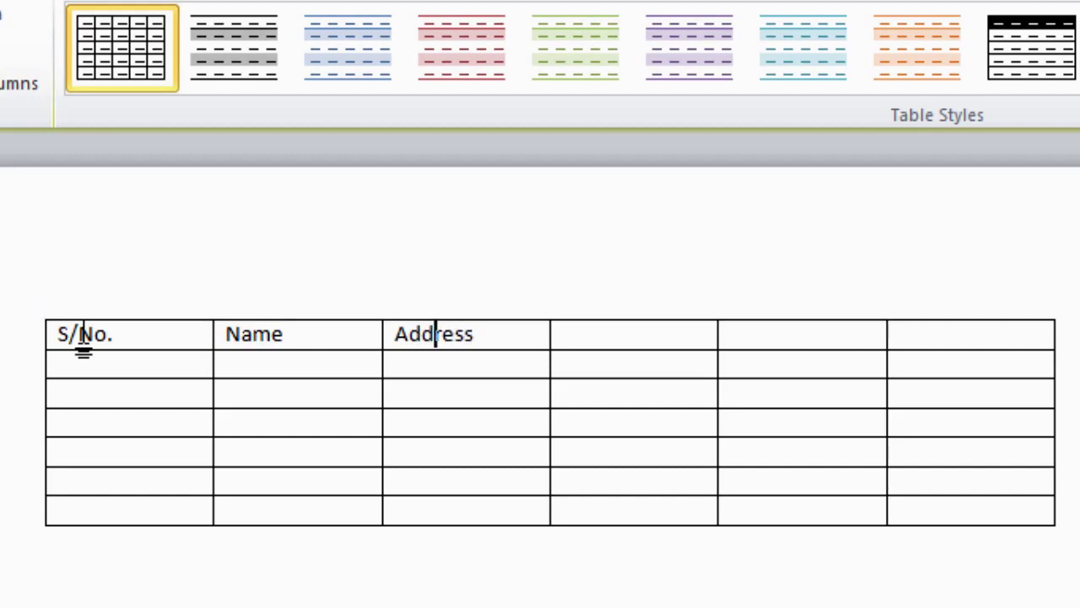
pyautogui.press('Right')
pyautogui.press('Right')
pyautogui.press('Right')
pyautogui.press('Right')
pyautogui.press('Right')
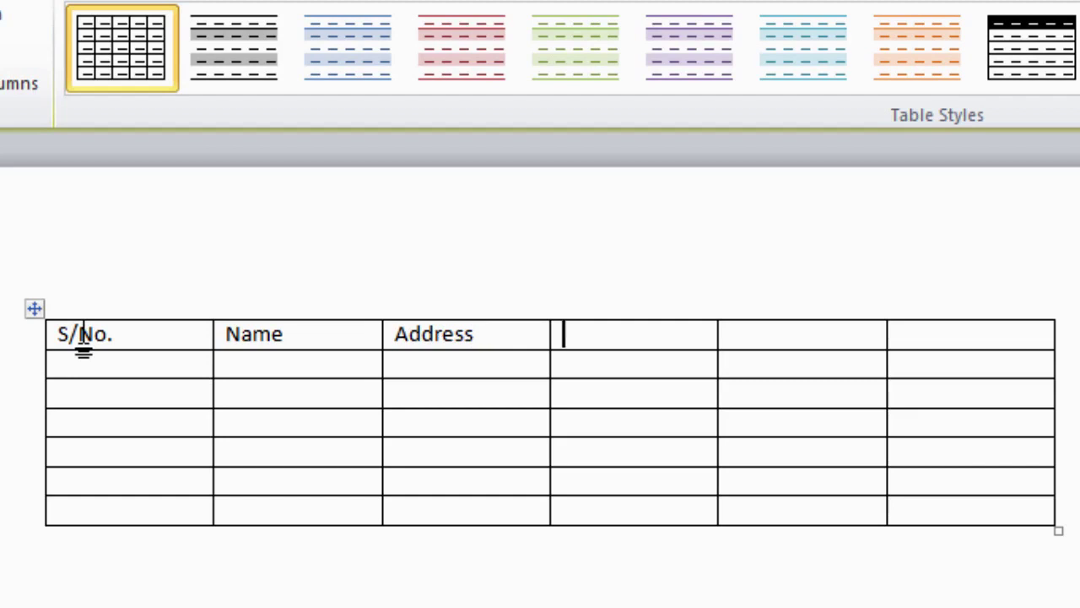
# Enter E-mail, Cell No. and Phone No. in the fourth, fifth and sixth header cells.
pyautogui.write('E-mail')
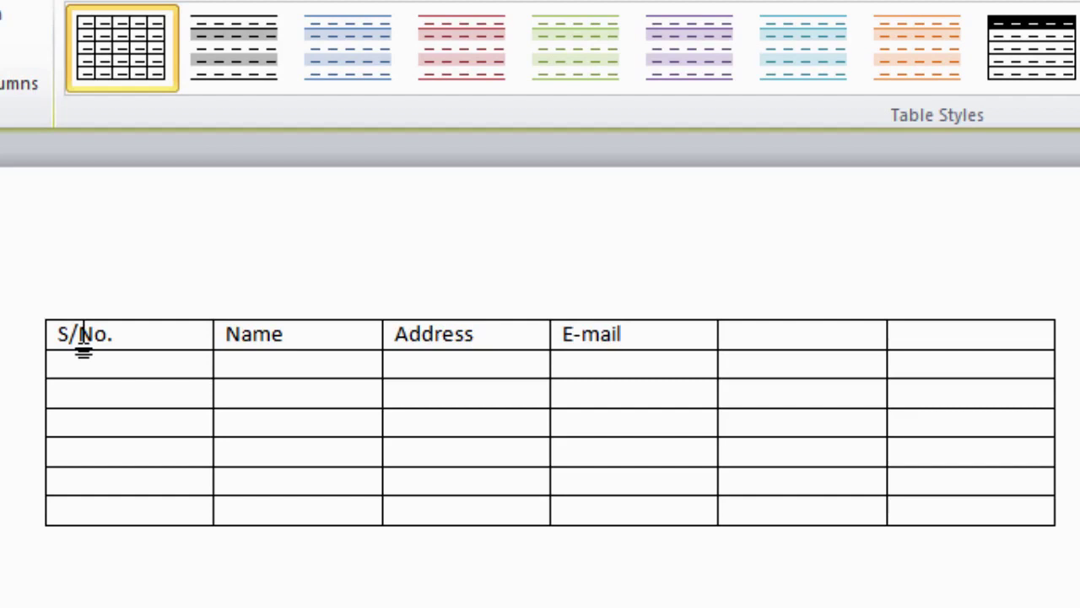
pyautogui.press('Right')
pyautogui.write('Cell No.')
pyautogui.press('Right')
pyautogui.write('Pho')
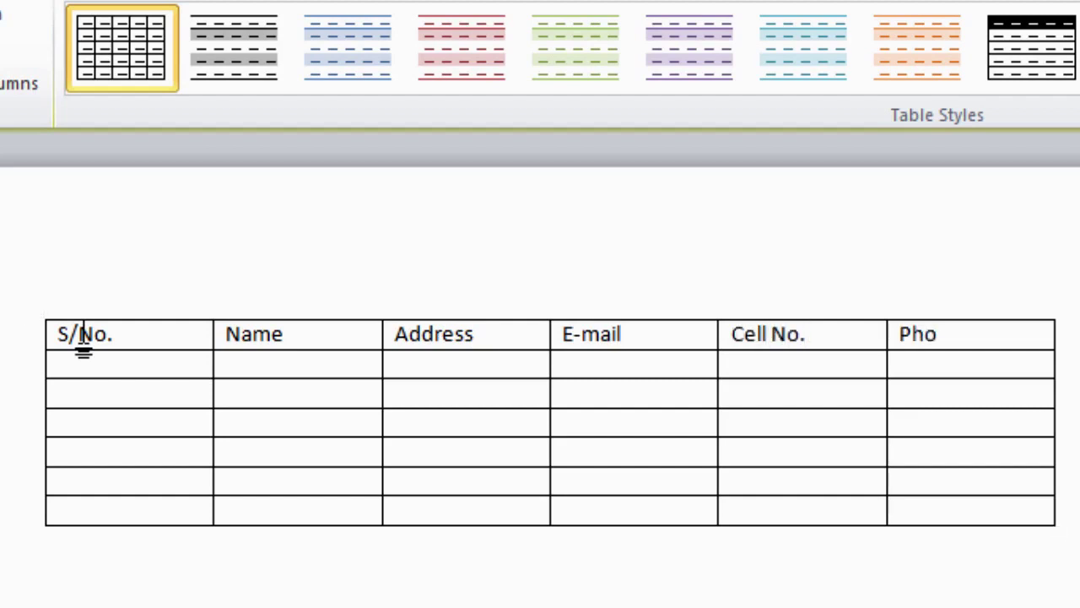
pyautogui.write('ne No.')
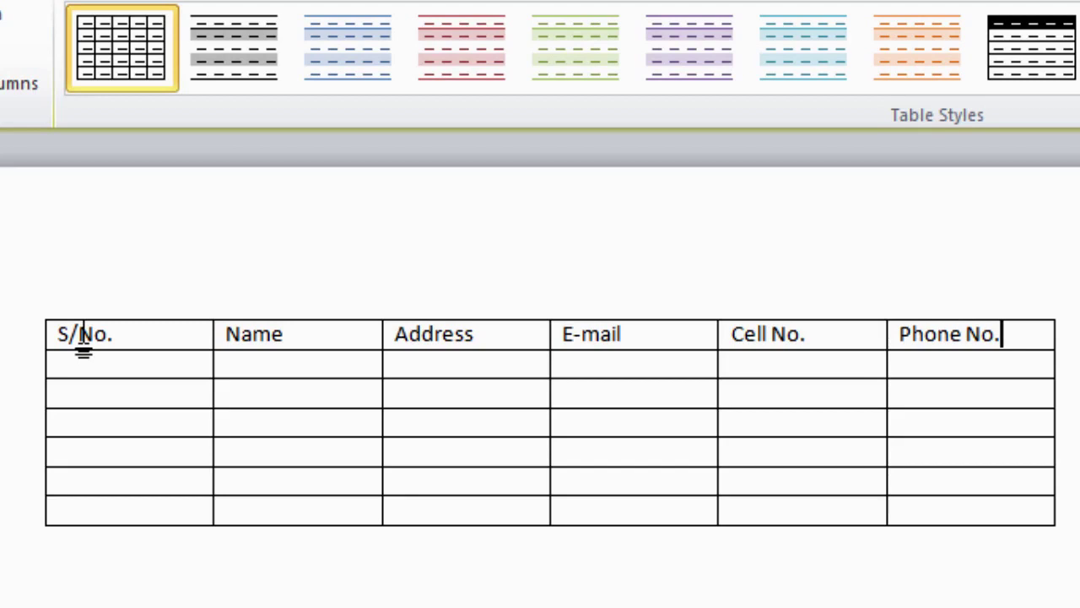
pyautogui.moveTo(83, 342)
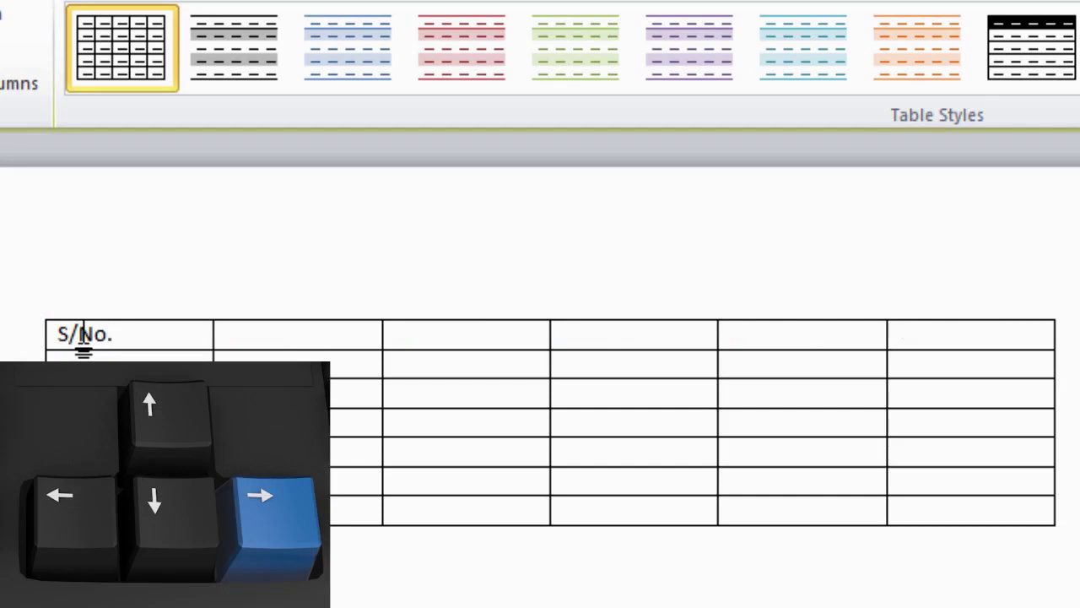
# Retype Name and Address in the second and third header cells, adding the missing 'd'.
pyautogui.press('Right')
pyautogui.write('Name')
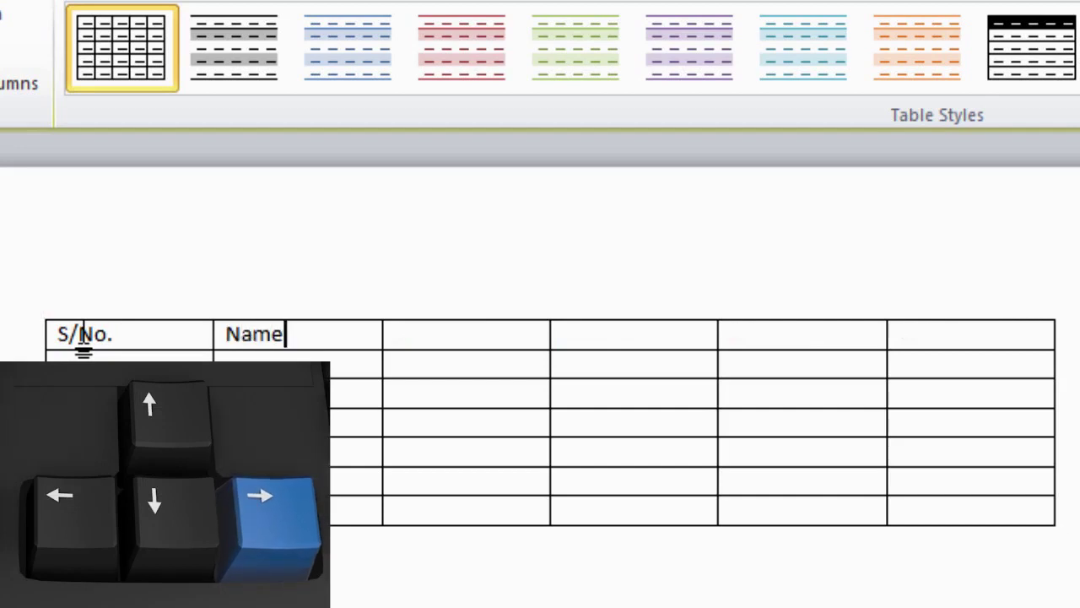
pyautogui.press('Right')
pyautogui.write('Adress')
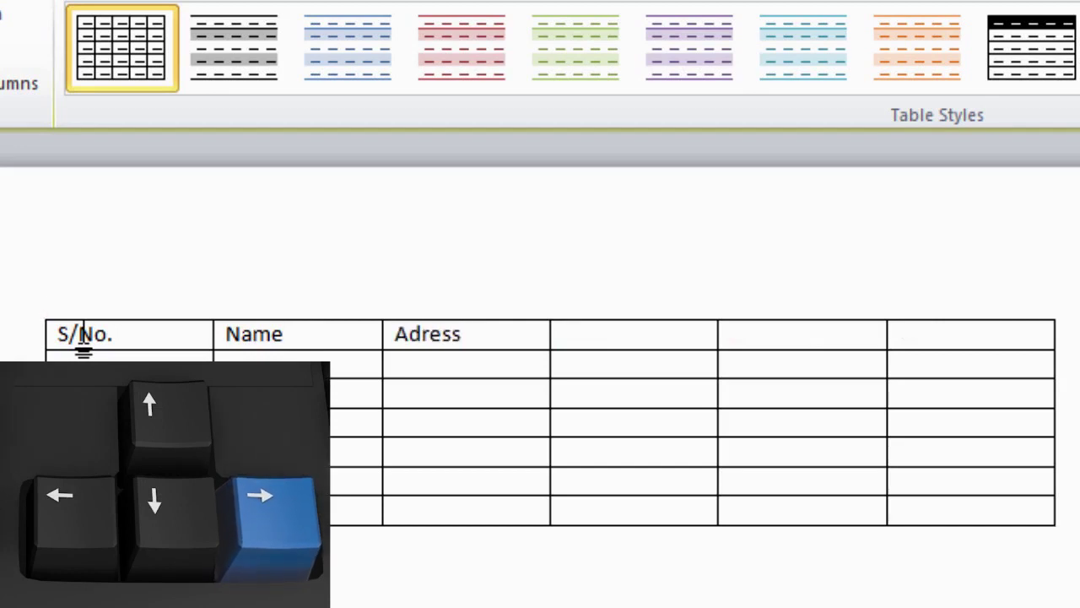
pyautogui.press('Left')
pyautogui.press('Left')
pyautogui.press('Left')
pyautogui.press('Left')
pyautogui.write('d')
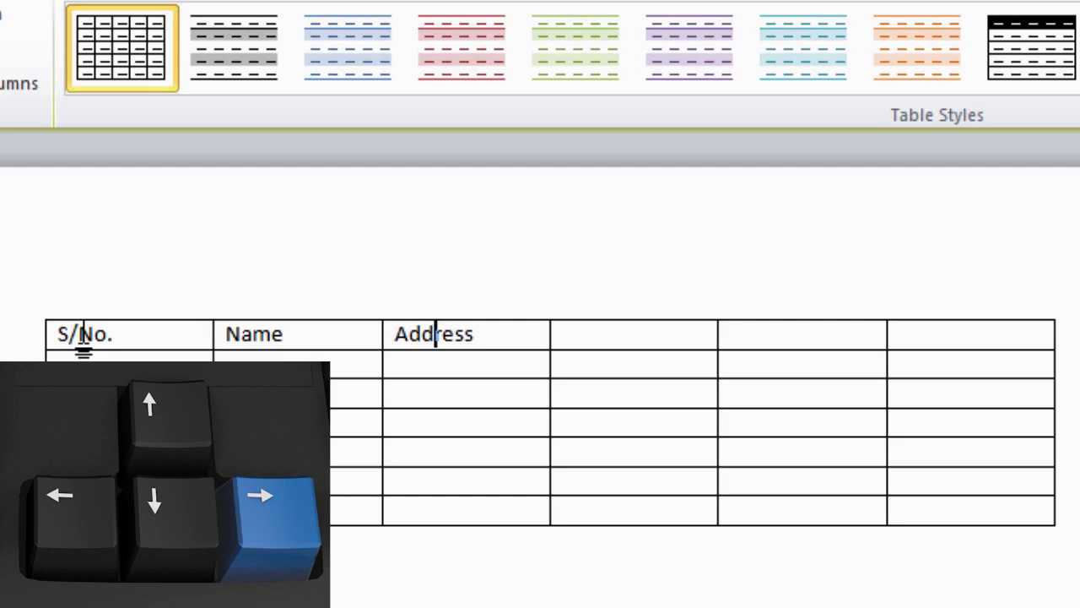
pyautogui.press('Right')
pyautogui.press('Right')
pyautogui.press('Right')
pyautogui.press('Right')
pyautogui.press('Right')
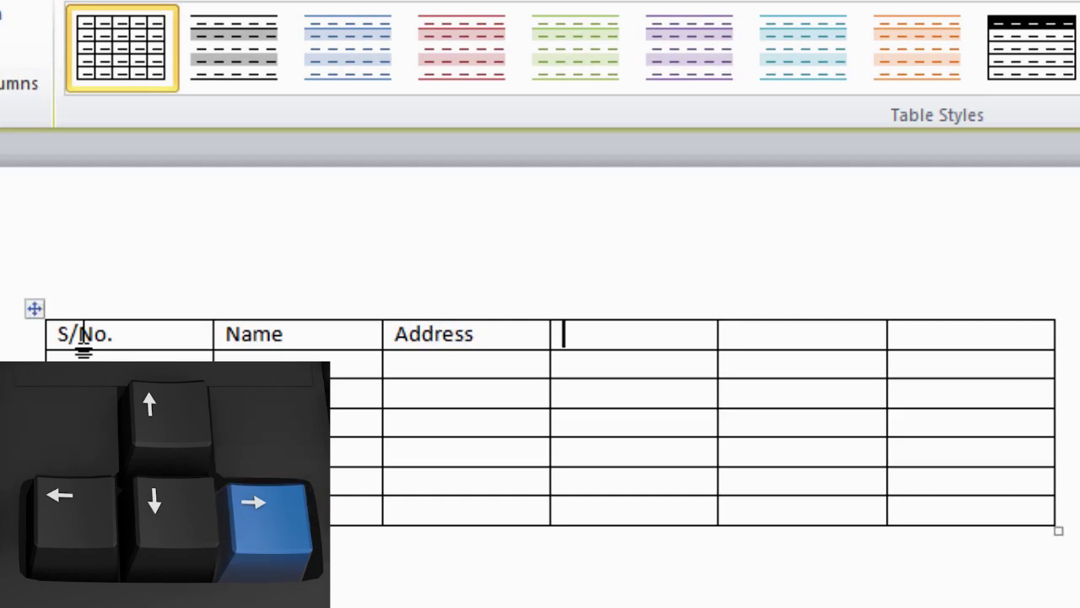
# Fill the last three header cells with E-mail, Cell No. and Phone No., fixing the Phoe typo.
pyautogui.write('E-')
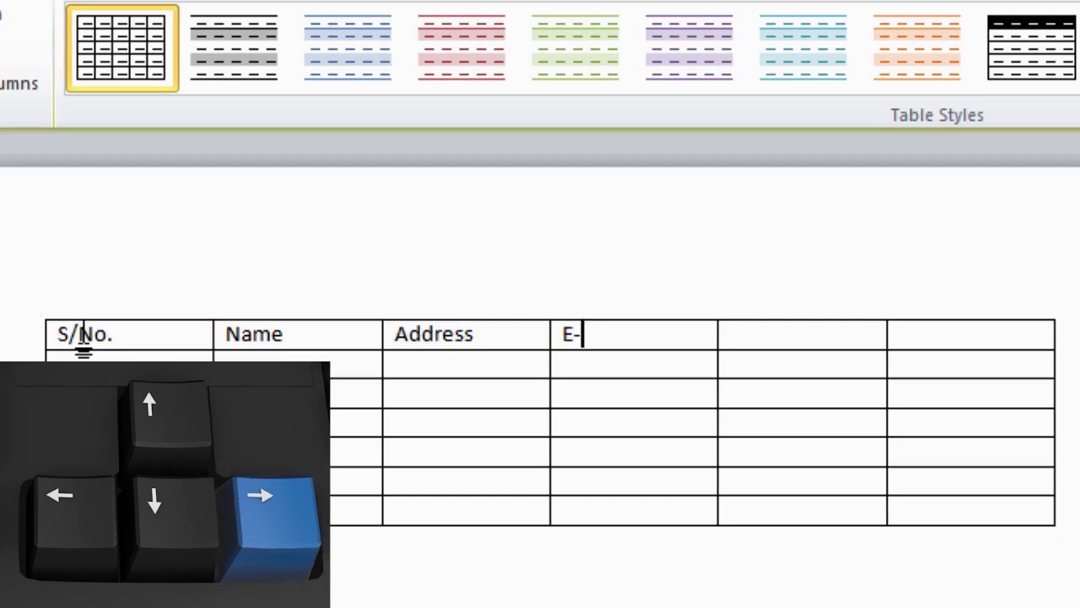
pyautogui.write('mail')
pyautogui.press('Right')
pyautogui.write('Ce')
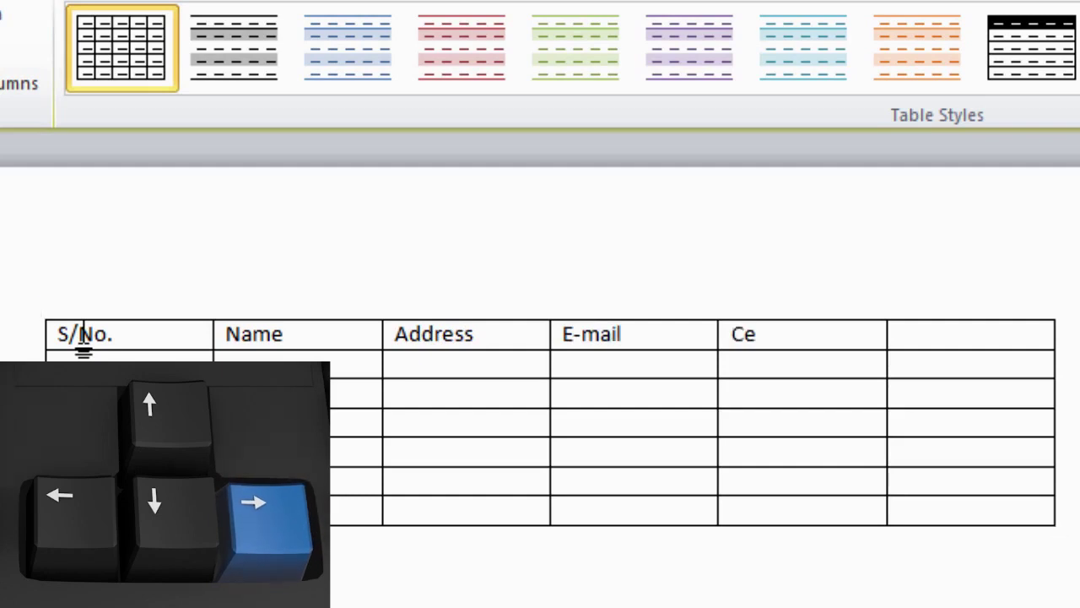
pyautogui.write('ll No.')
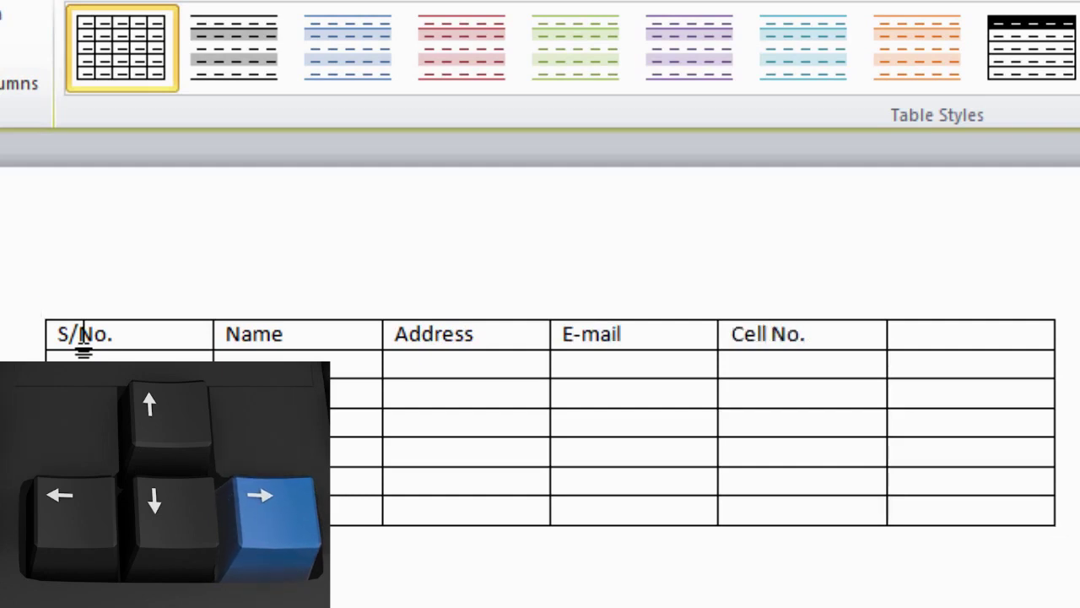
pyautogui.press('Right')
pyautogui.write('Phoe')
pyautogui.press('BackSpace')
pyautogui.write('ne No.')
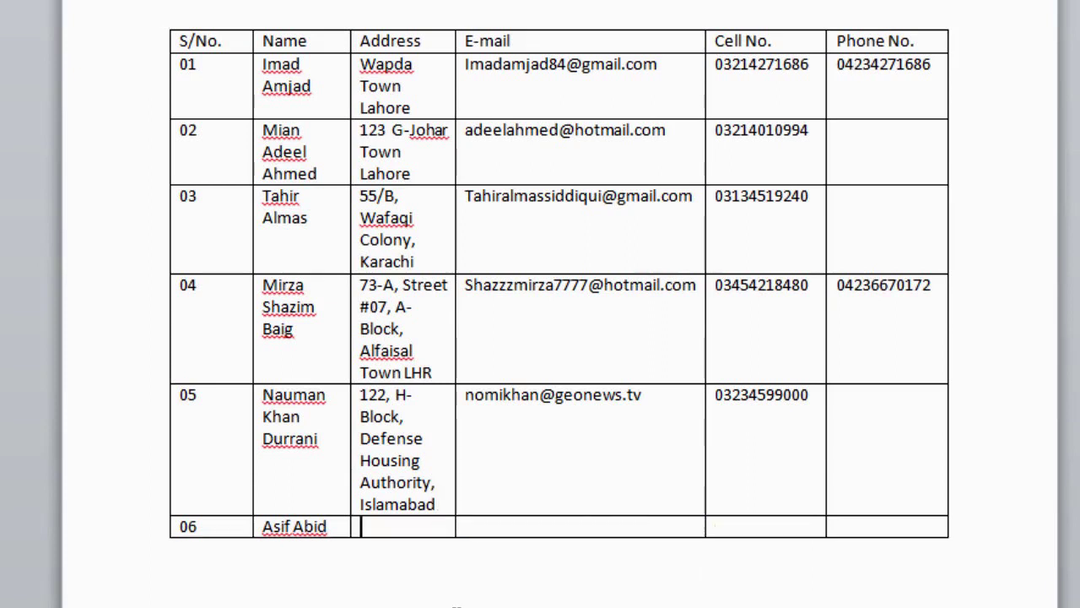
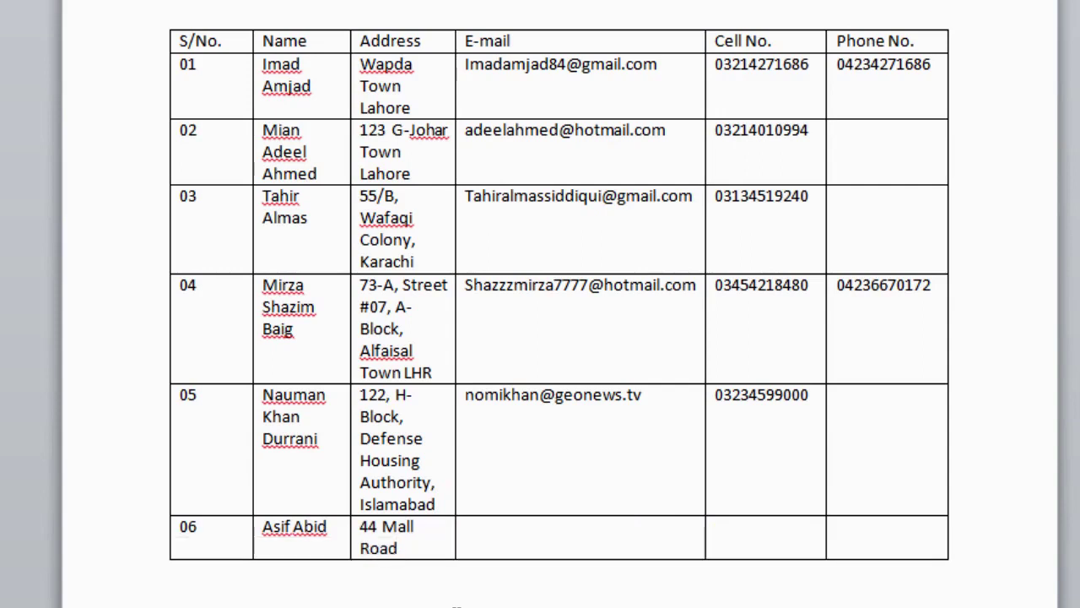
# Fill row 06 with the contact's address, e-mail address and cell number.
pyautogui.press('Tab')
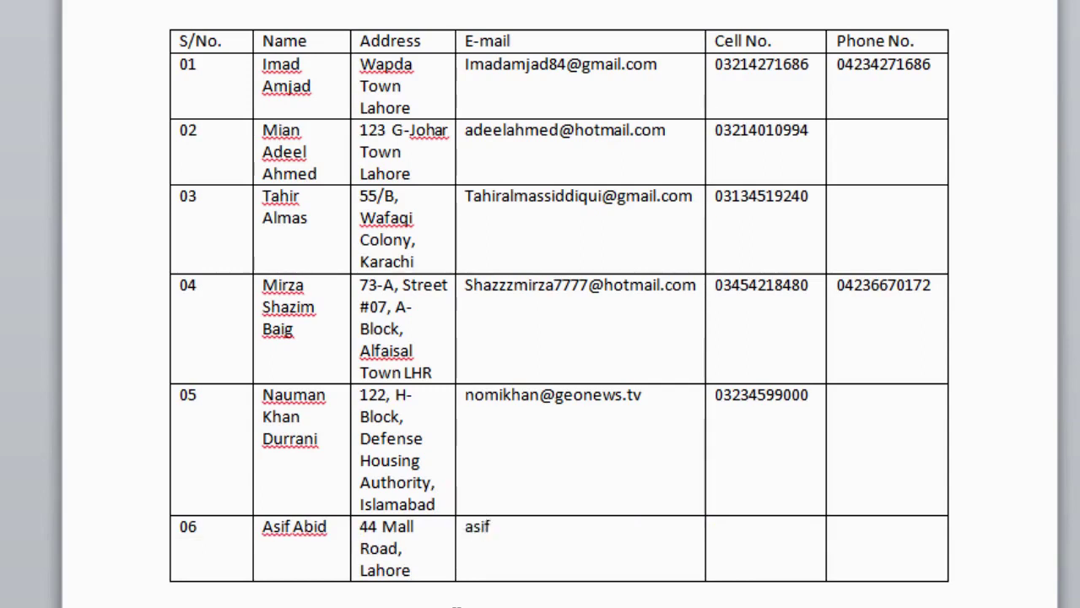
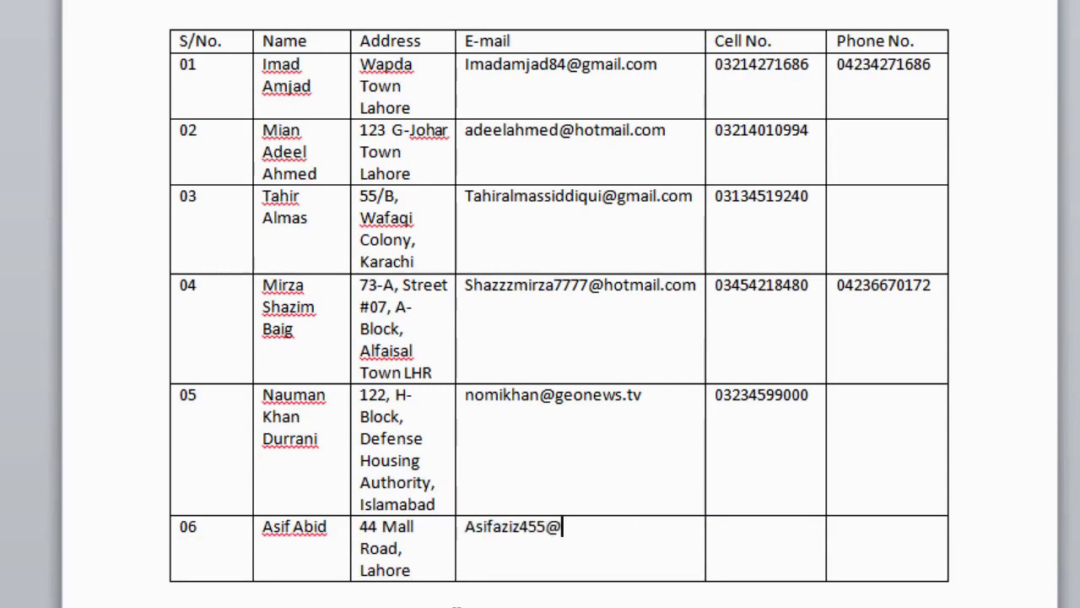
pyautogui.press('Tab')
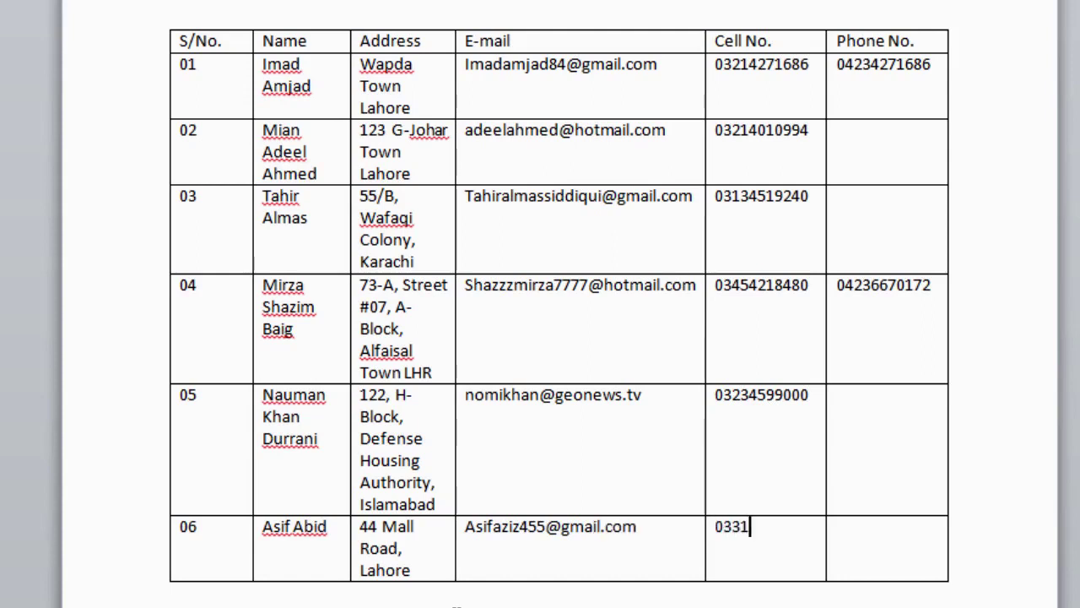
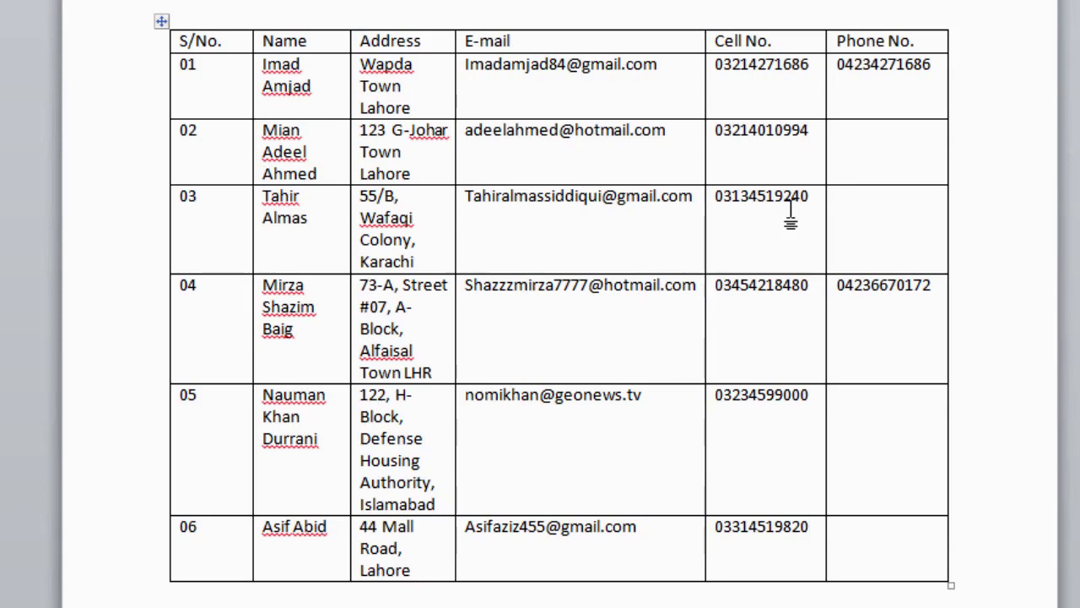
# Replace row 03's old cell number with the contact's new cell number.
pyautogui.moveTo(813, 197); pyautogui.dragTo(716, 203)
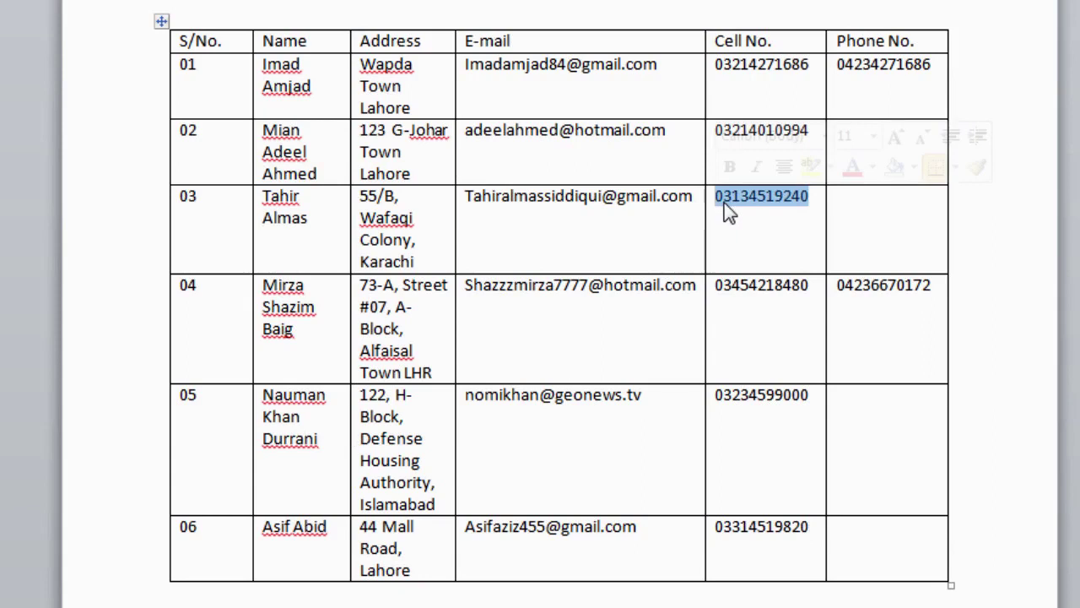
pyautogui.press('Delete')
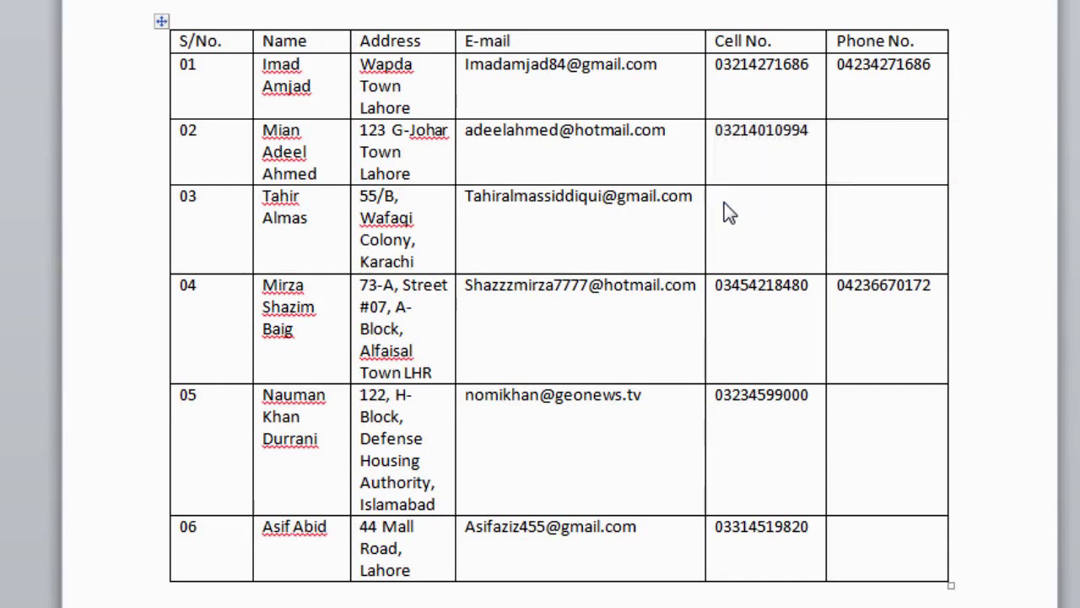
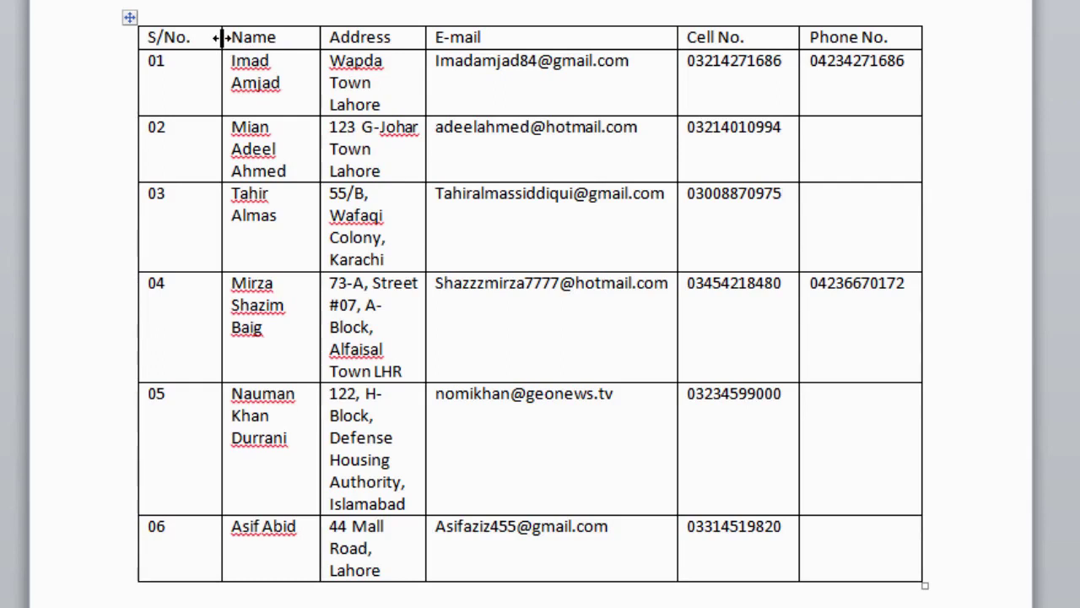
# Move the S/No.–Name column border leftward to narrow S/No. and widen Name.
pyautogui.moveTo(222, 37); pyautogui.dragTo(222, 37)
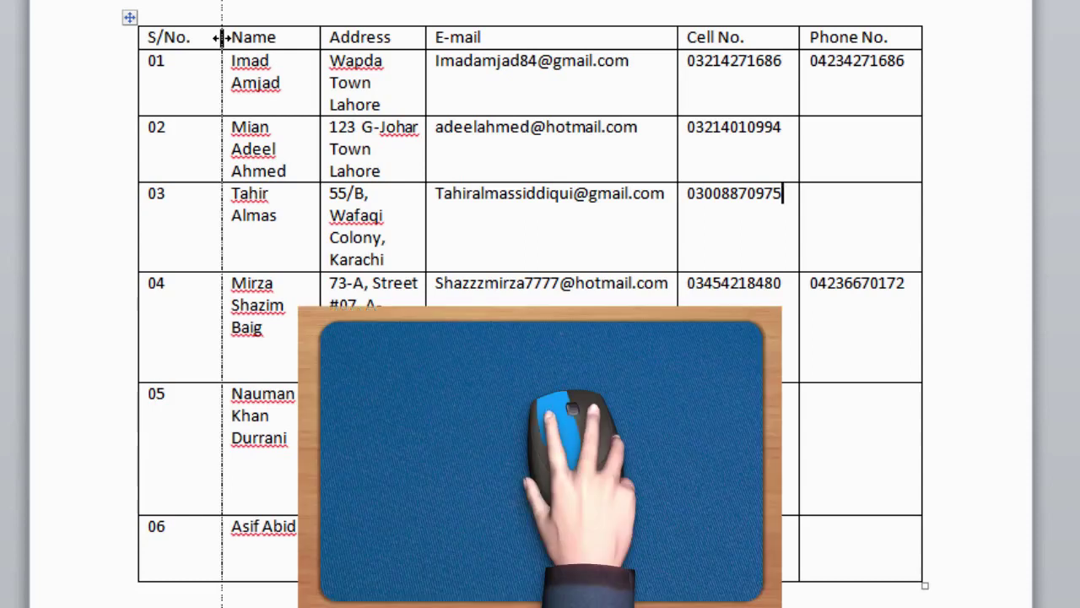
pyautogui.moveTo(222, 37); pyautogui.dragTo(192, 45)
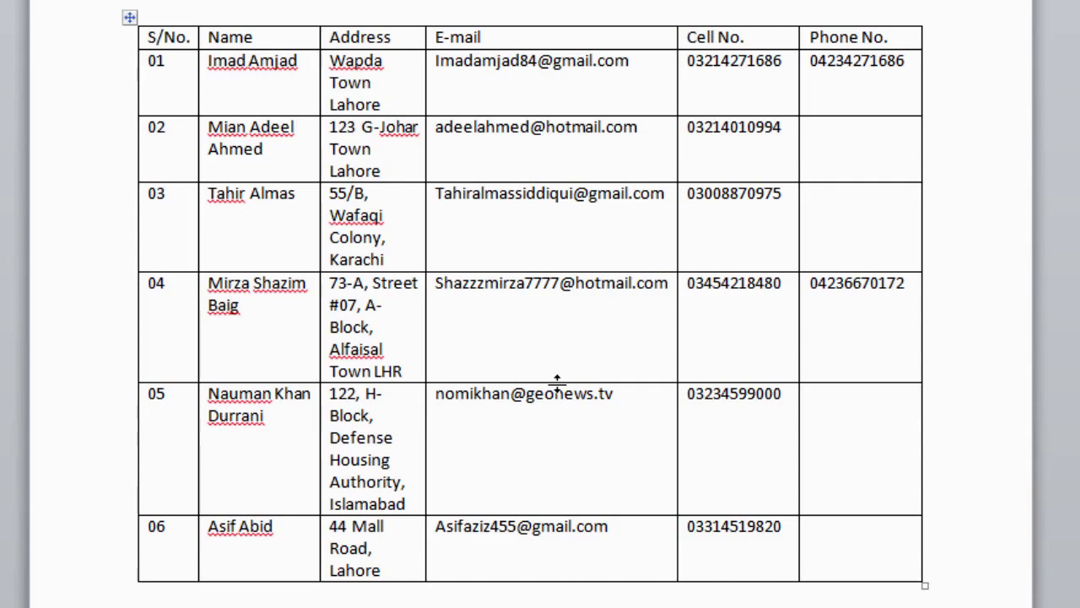
pyautogui.moveTo(557, 381); pyautogui.dragTo(557, 414)
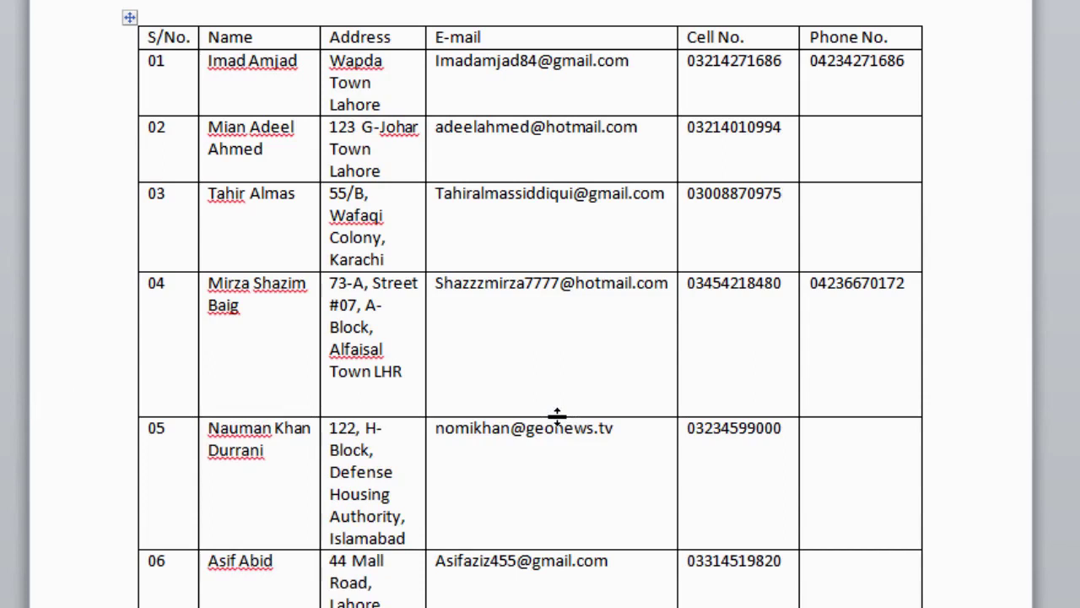
pyautogui.moveTo(557, 415); pyautogui.dragTo(562, 380)
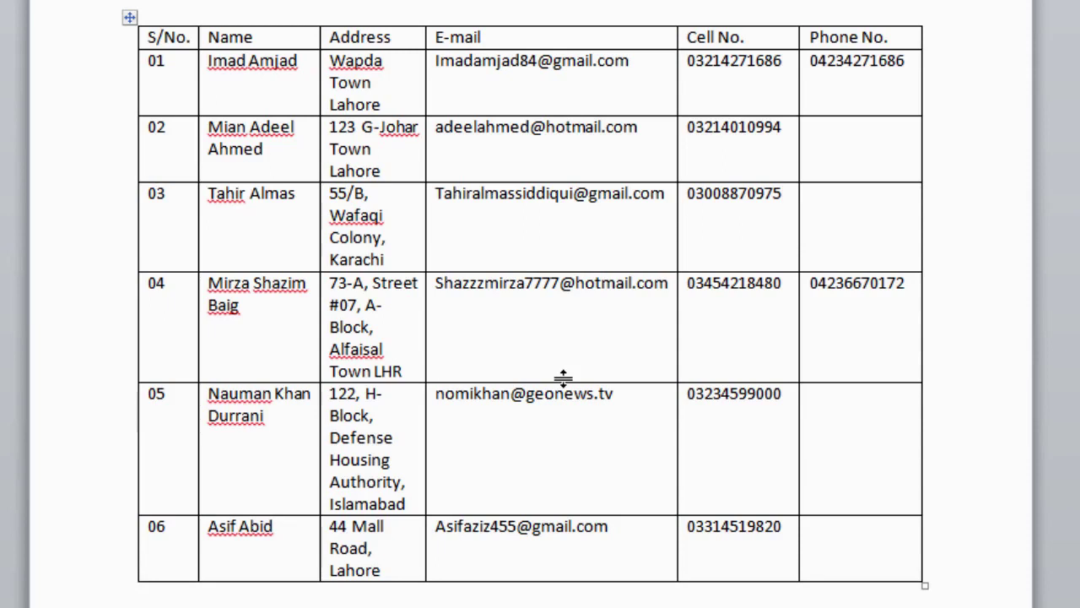
pyautogui.click(299, 35)
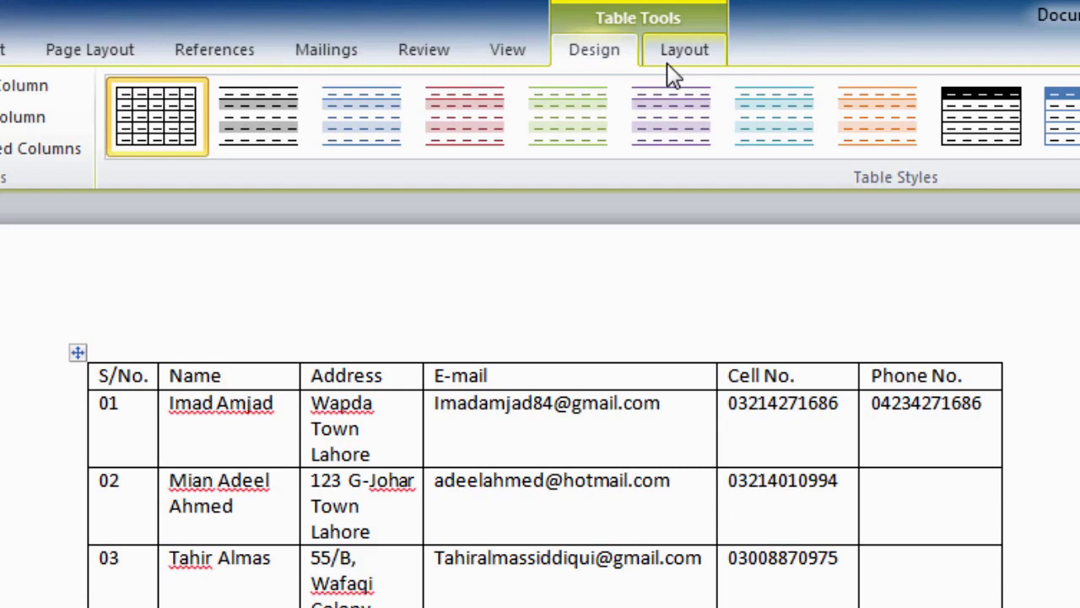
# Insert a blank column to the right of Name, between Name and Address.
pyautogui.click(679, 52)
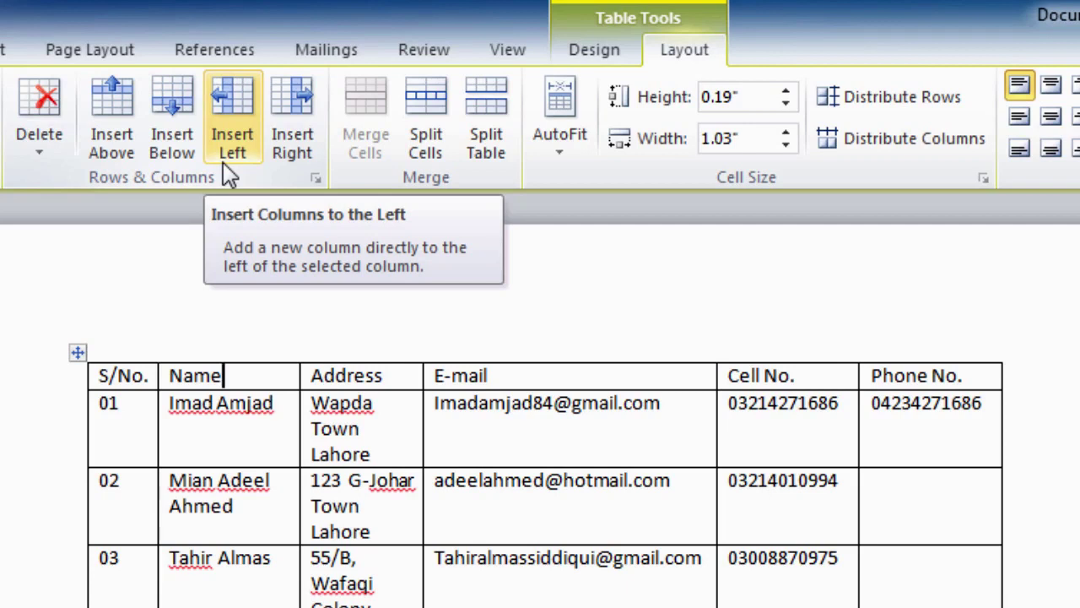
pyautogui.click(287, 156)
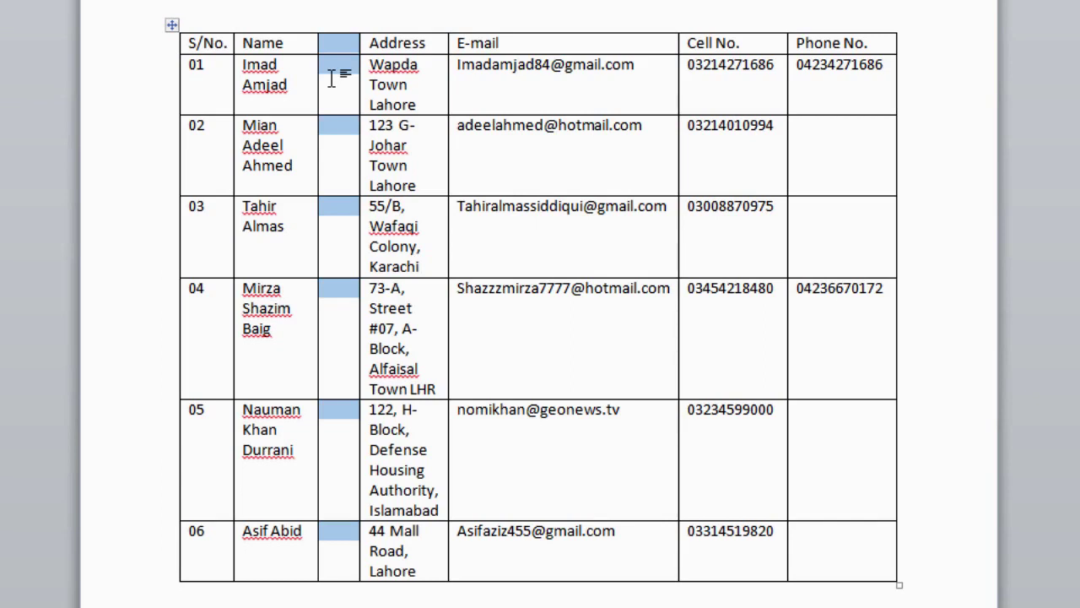
pyautogui.hotkey('ctrl', 'z')
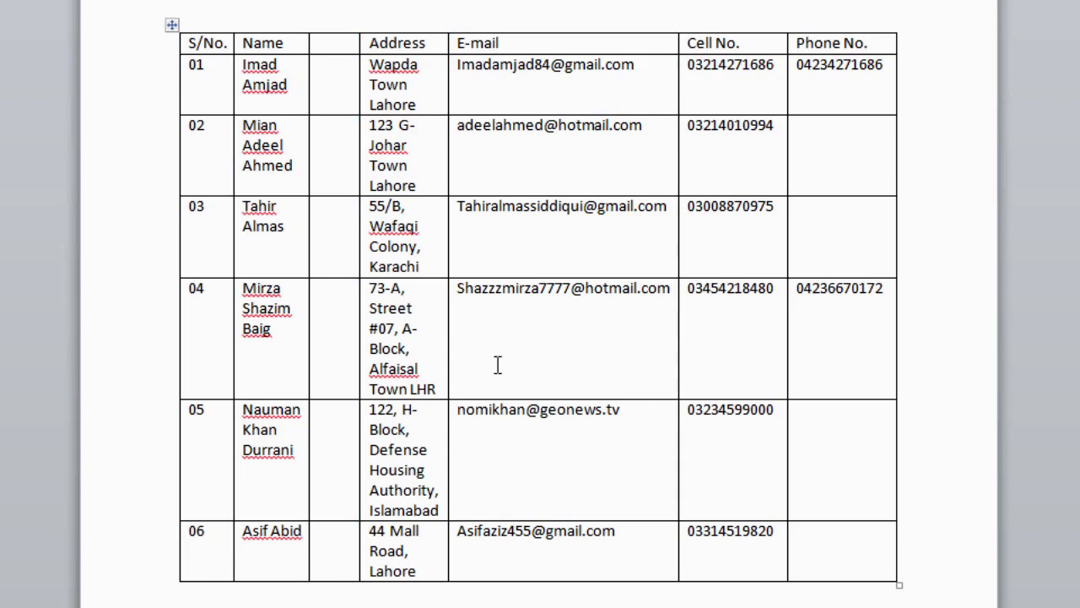
# Insert an empty row between rows 03 and 04 with Insert Below, then deselect it.
pyautogui.click(208, 208)
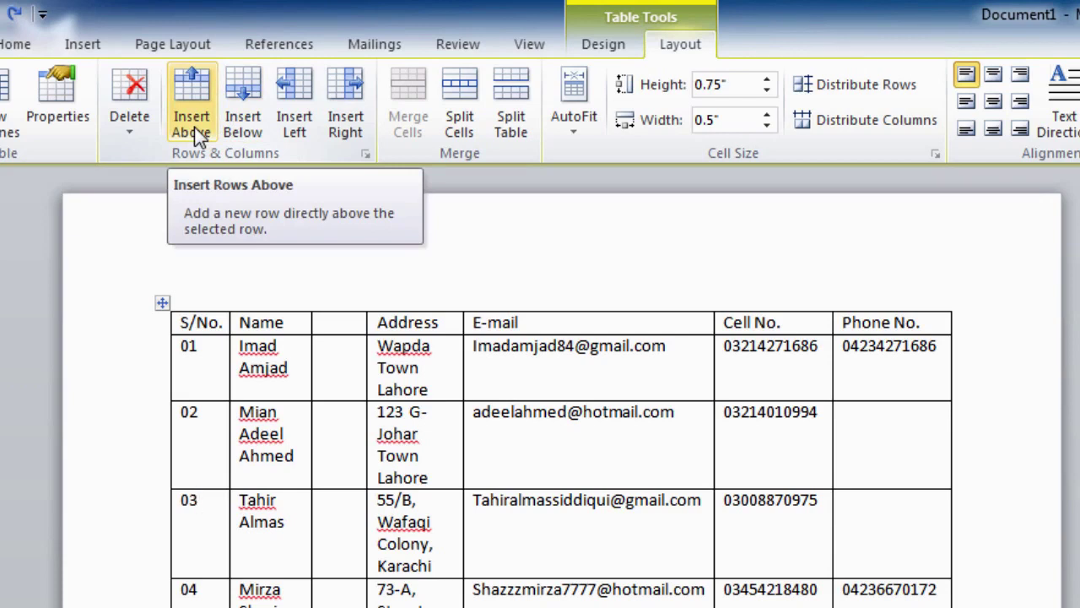
pyautogui.click(245, 100)
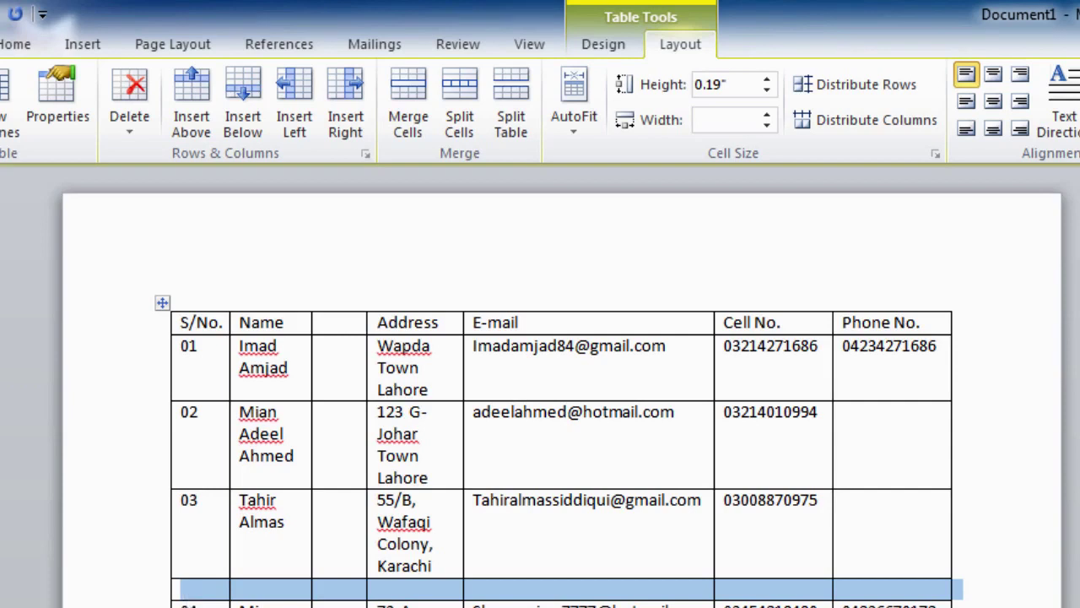
pyautogui.press('Left')
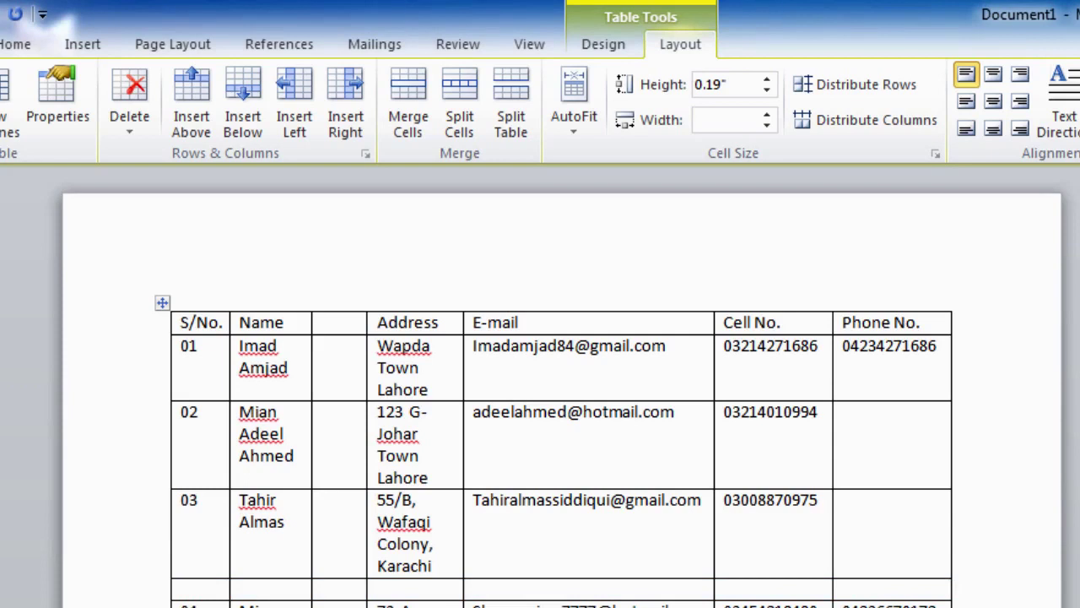
# Select the whole Phone No. column and remove it with Delete Columns.
pyautogui.click(160, 589)
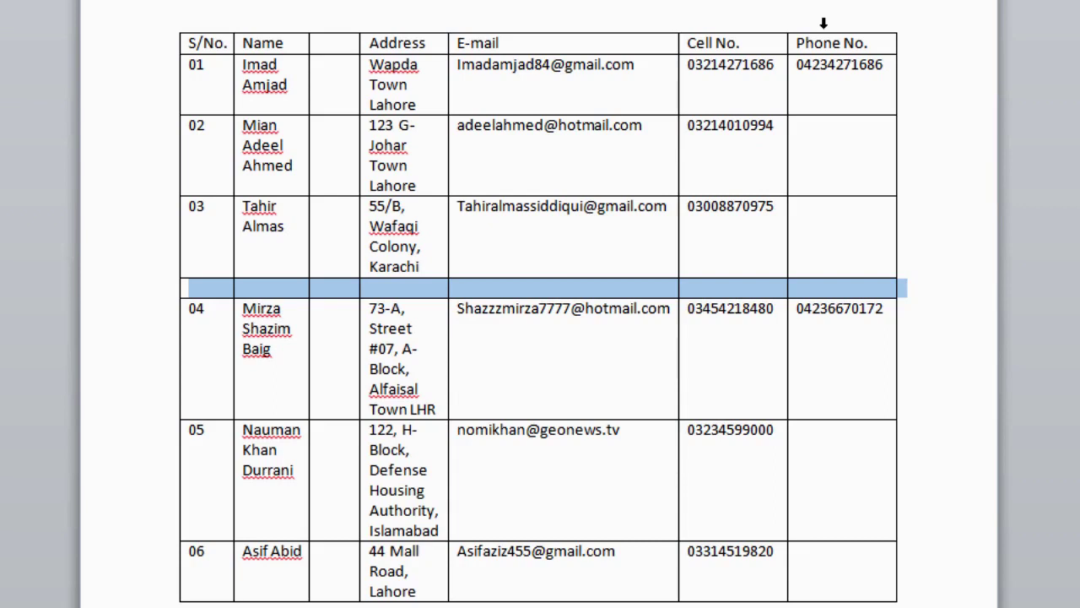
pyautogui.click(823, 23)
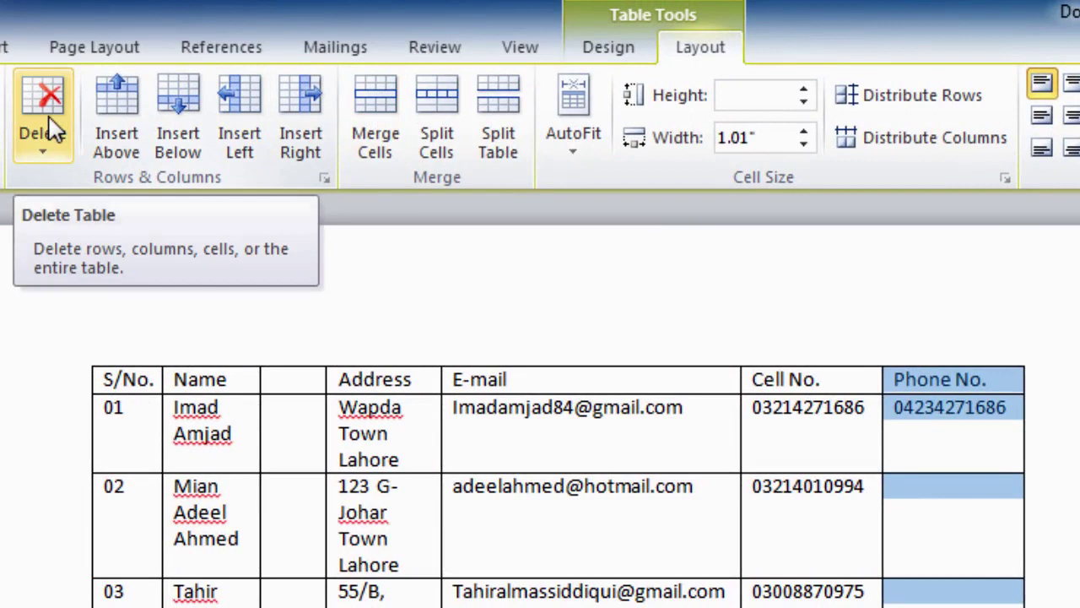
pyautogui.click(54, 130)
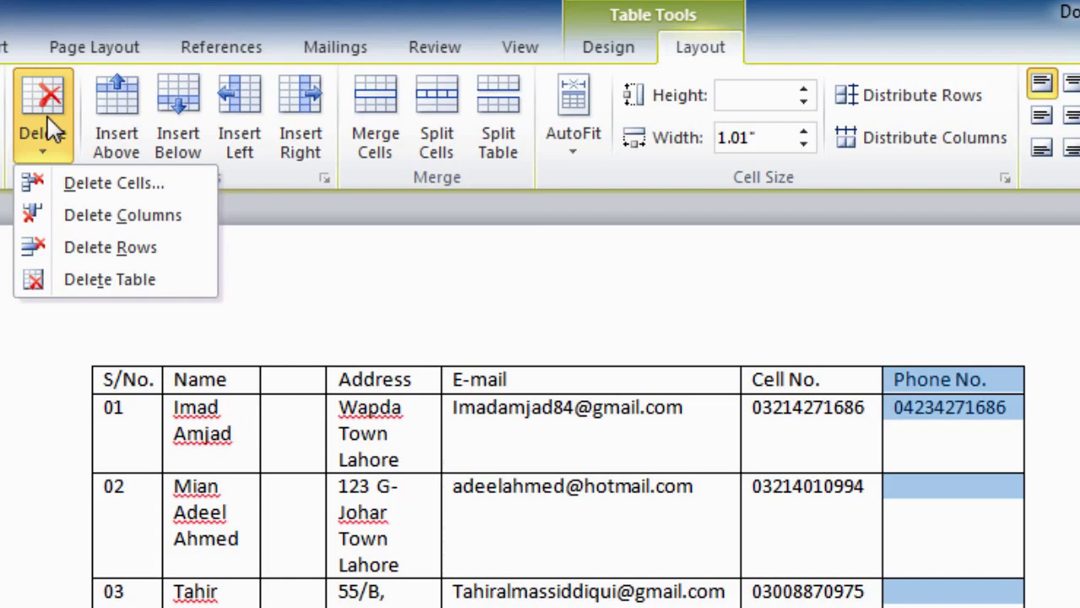
pyautogui.click(80, 221)
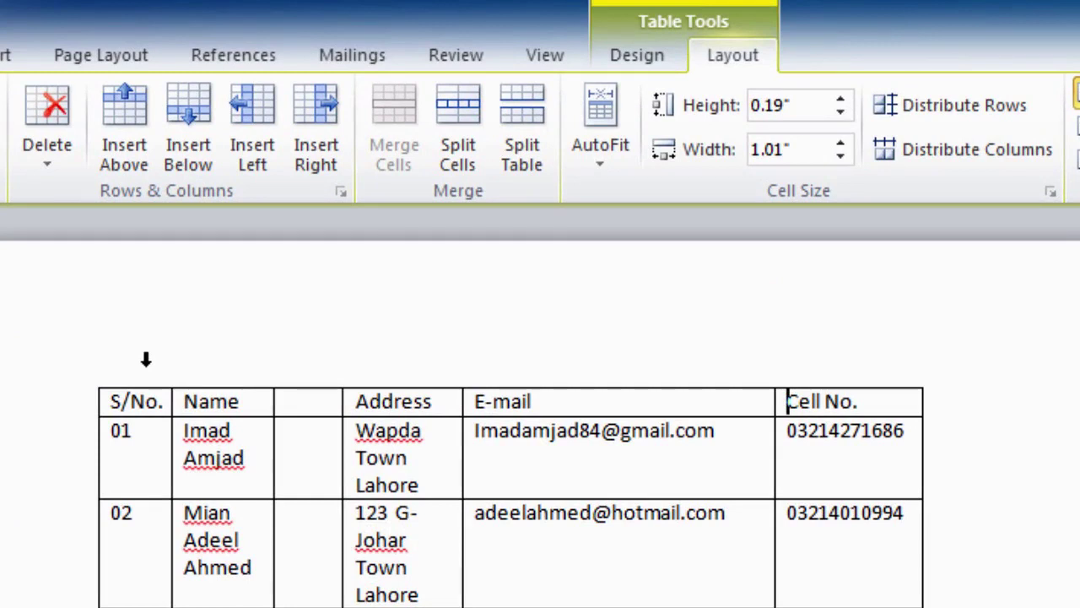
# Select the S/No., Name and blank columns together and remove them with Delete Columns.
pyautogui.click(146, 359)
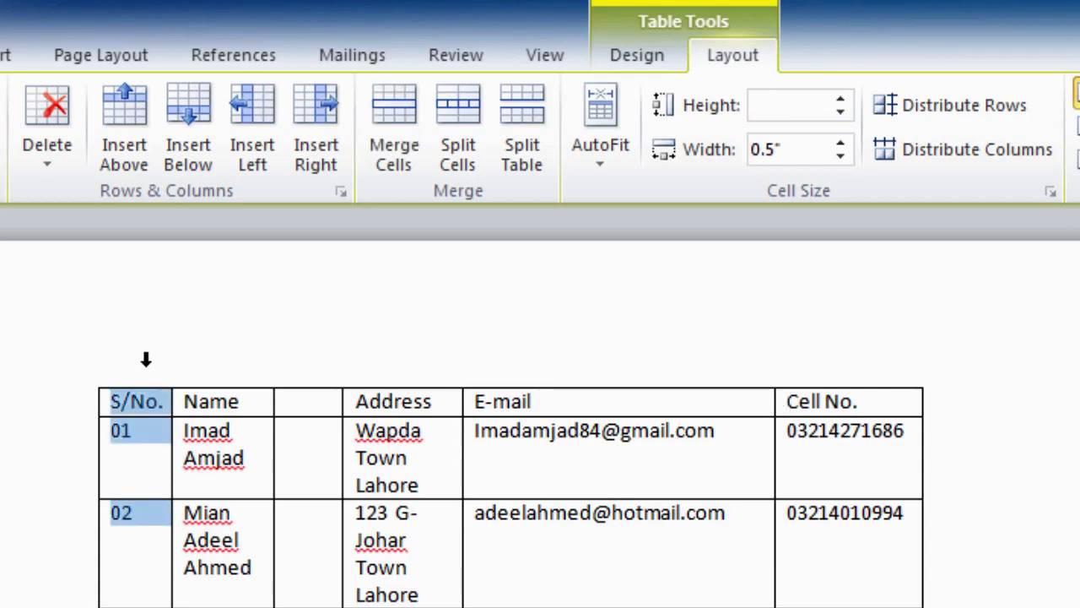
pyautogui.moveTo(146, 360); pyautogui.dragTo(303, 370)
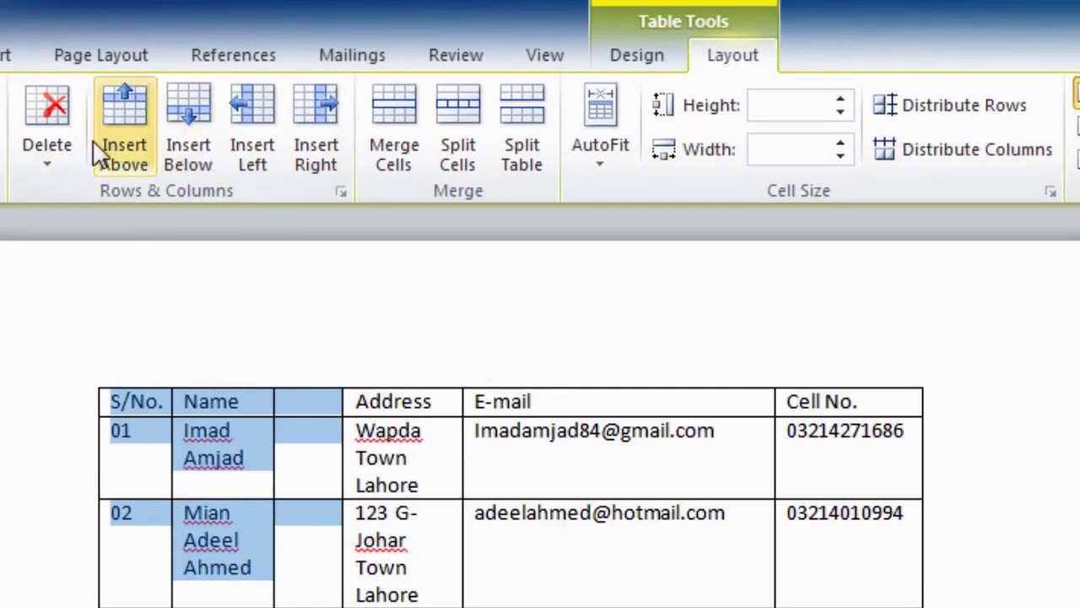
pyautogui.click(54, 111)
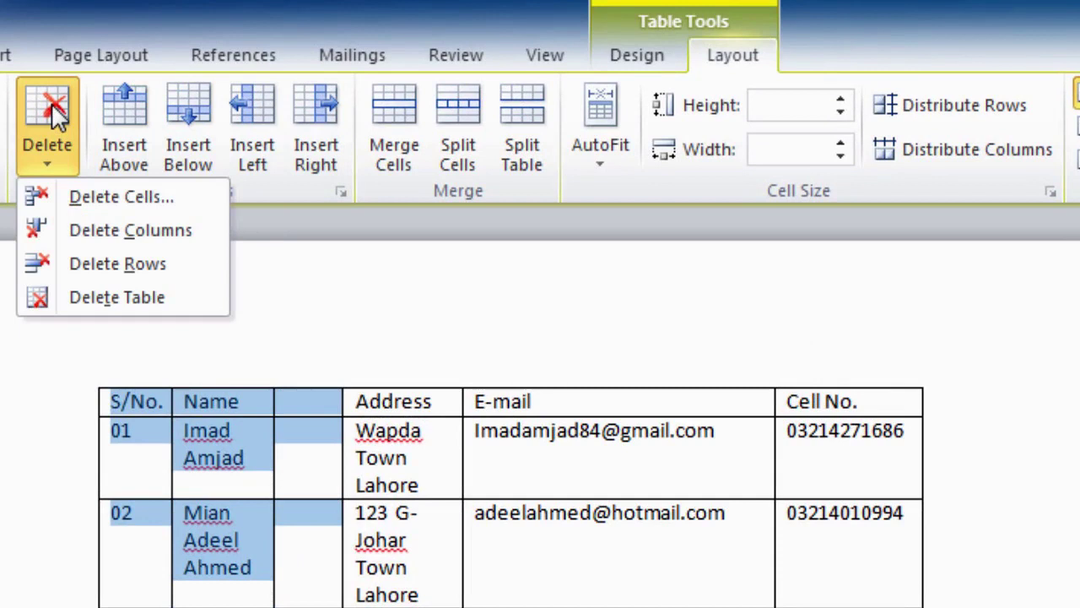
pyautogui.click(73, 236)
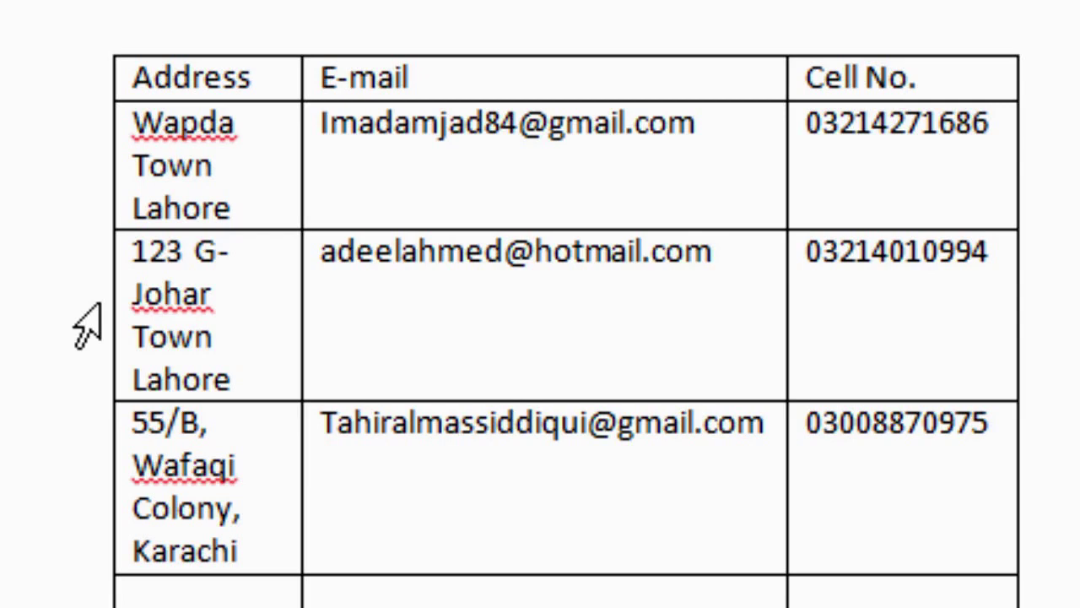
pyautogui.click(94, 331)
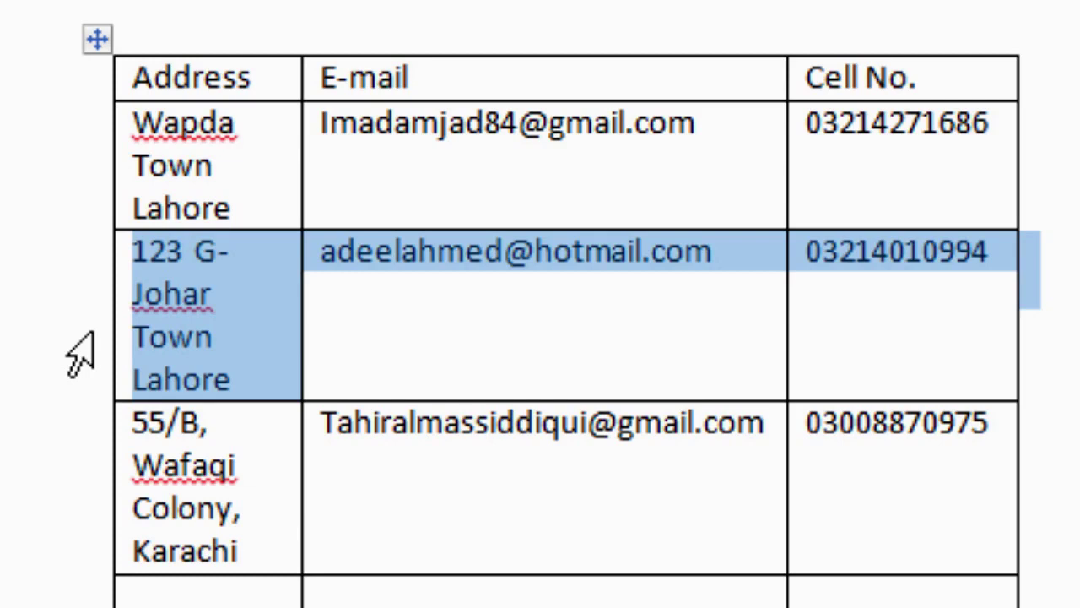
pyautogui.moveTo(80, 354); pyautogui.dragTo(90, 602)
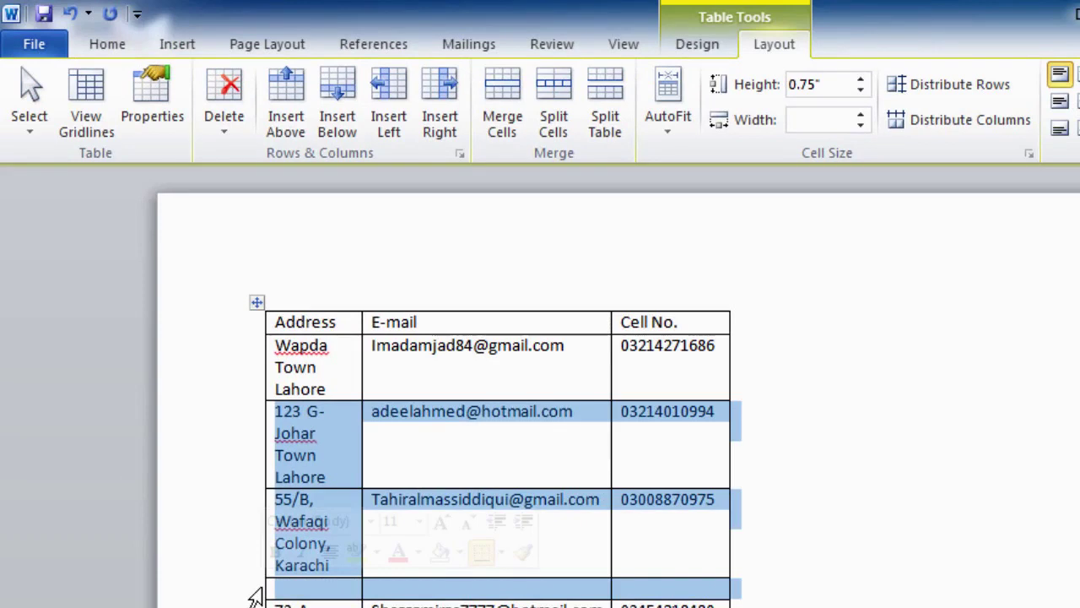
pyautogui.click(233, 108)
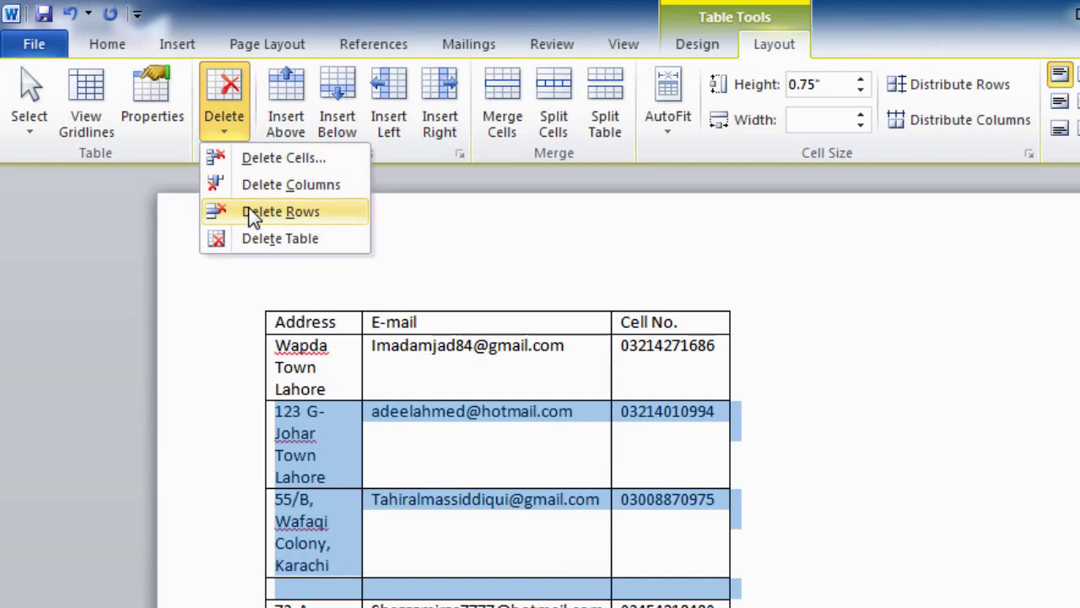
pyautogui.click(254, 213)
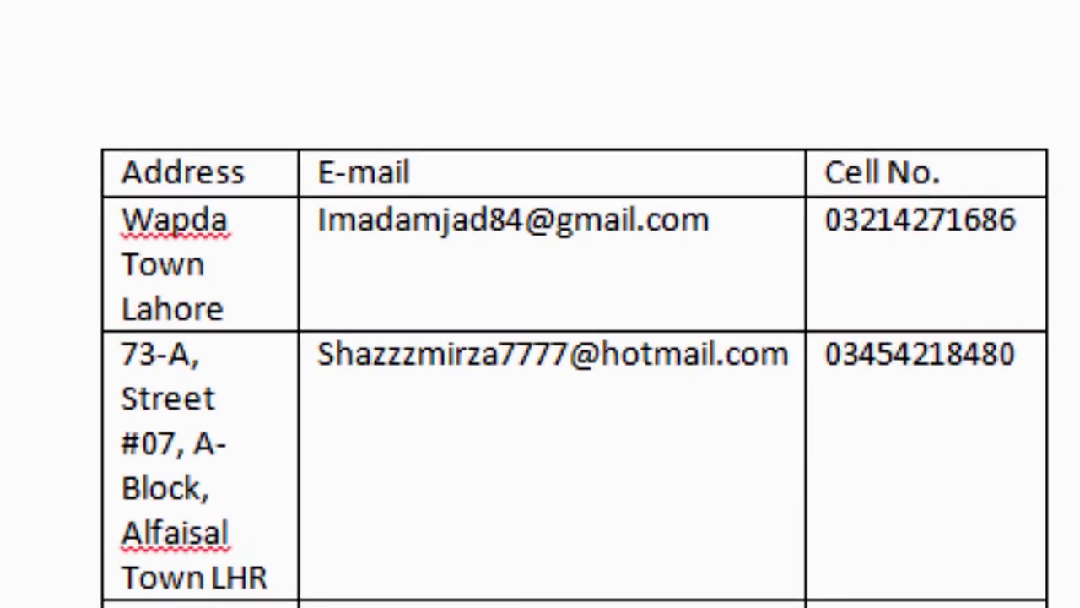
# Select the 73-A row and delete it with Shift+Delete.
pyautogui.click(60, 487)
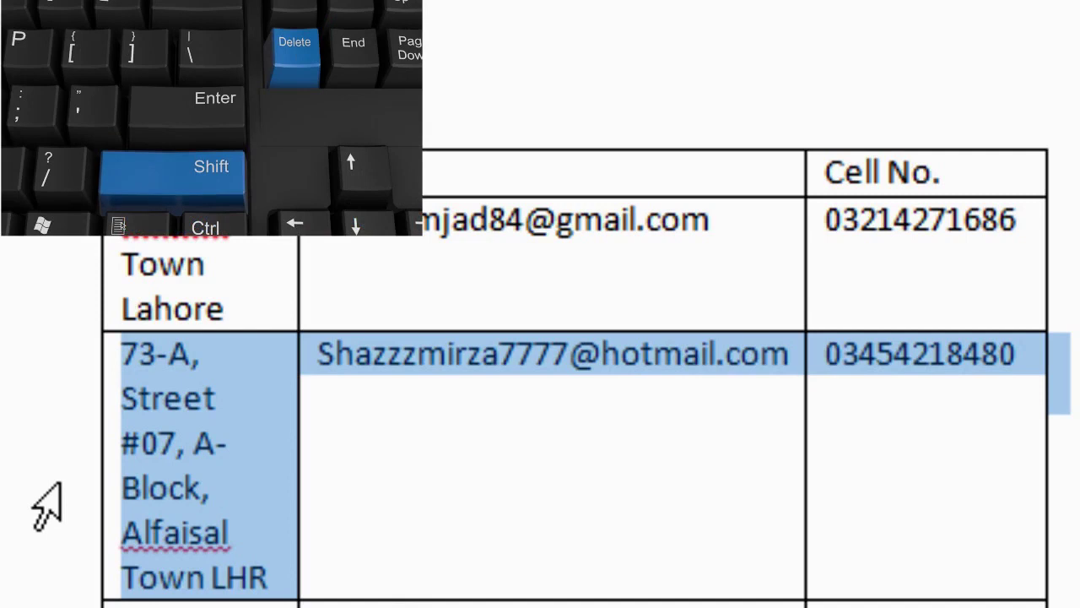
pyautogui.hotkey('shift', 'Delete')
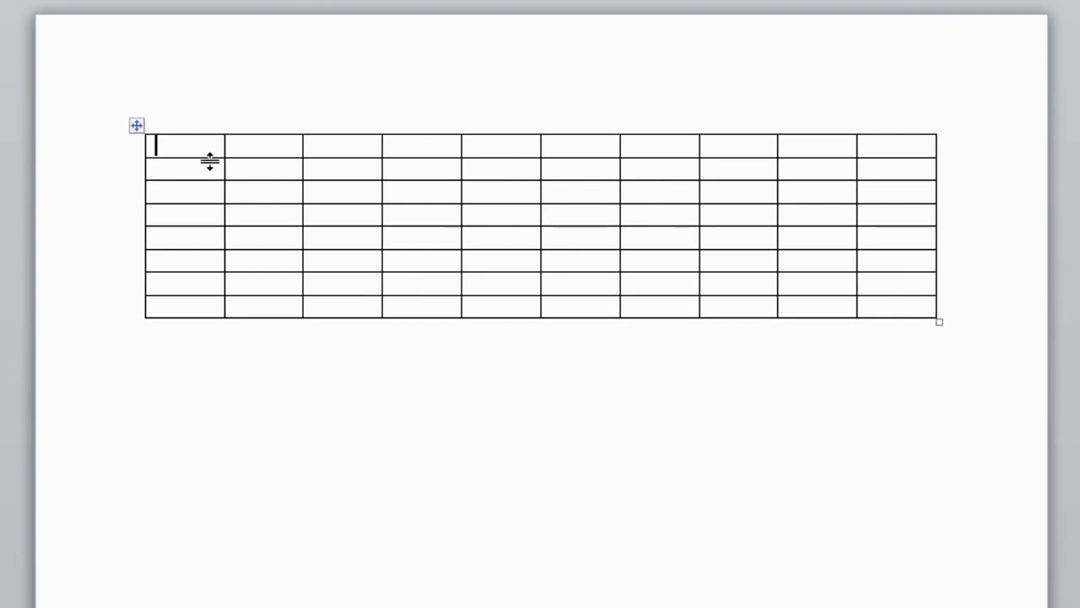
pyautogui.moveTo(210, 161); pyautogui.dragTo(206, 588)
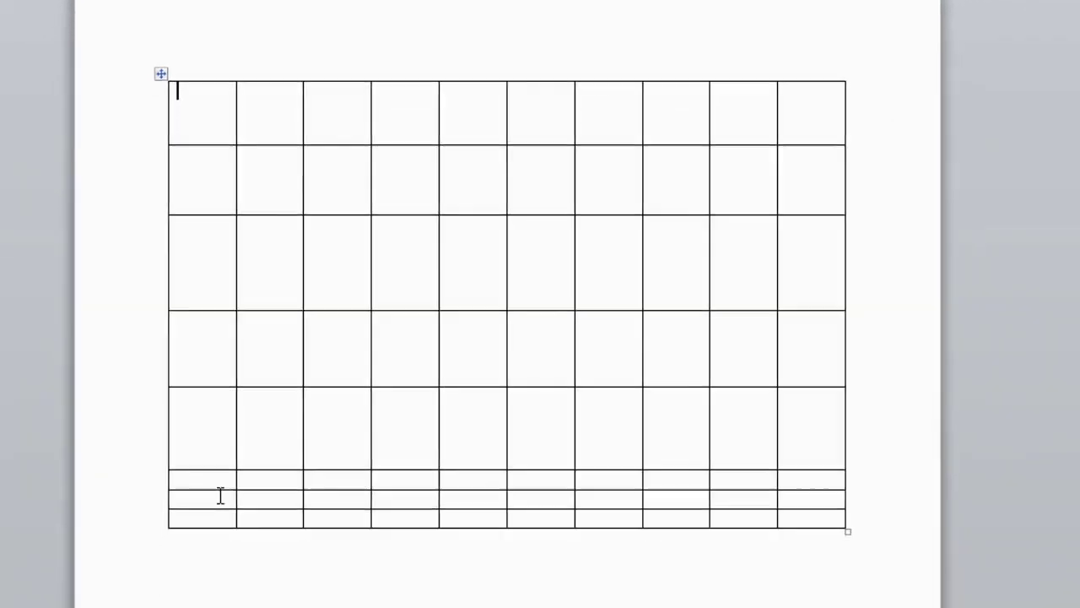
pyautogui.moveTo(231, 366); pyautogui.dragTo(247, 593)
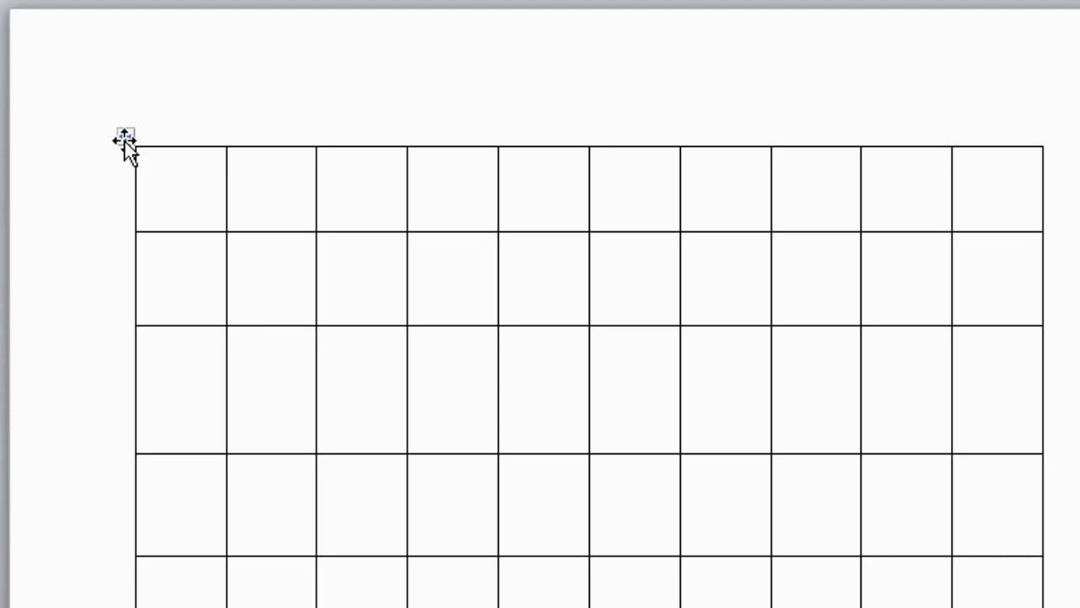
# Select the entire empty 10-column table and show the Borders drop-down choices.
pyautogui.click(124, 137)
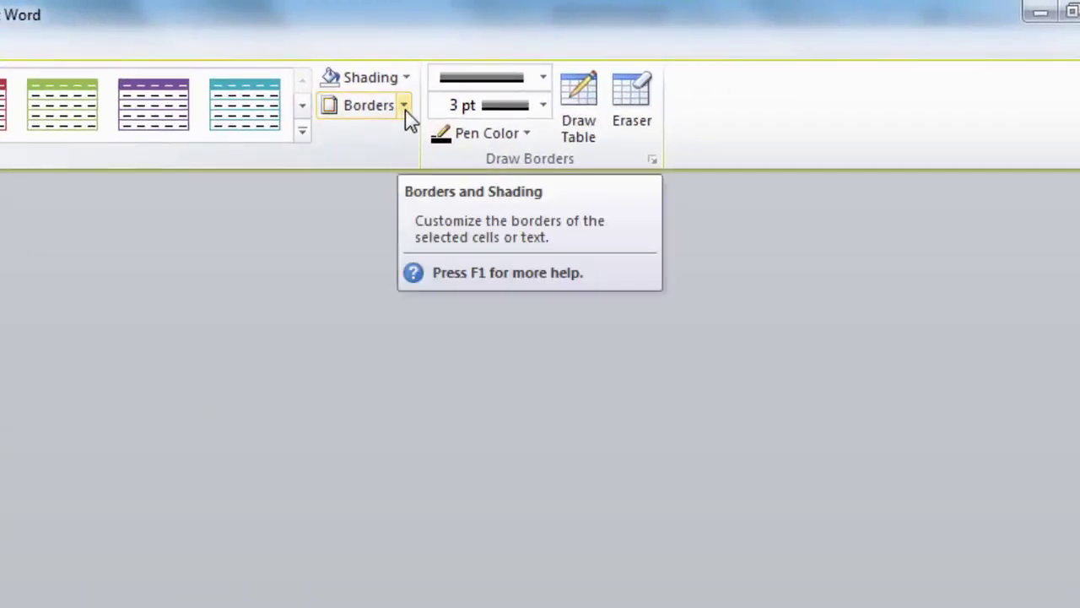
pyautogui.click(404, 105)
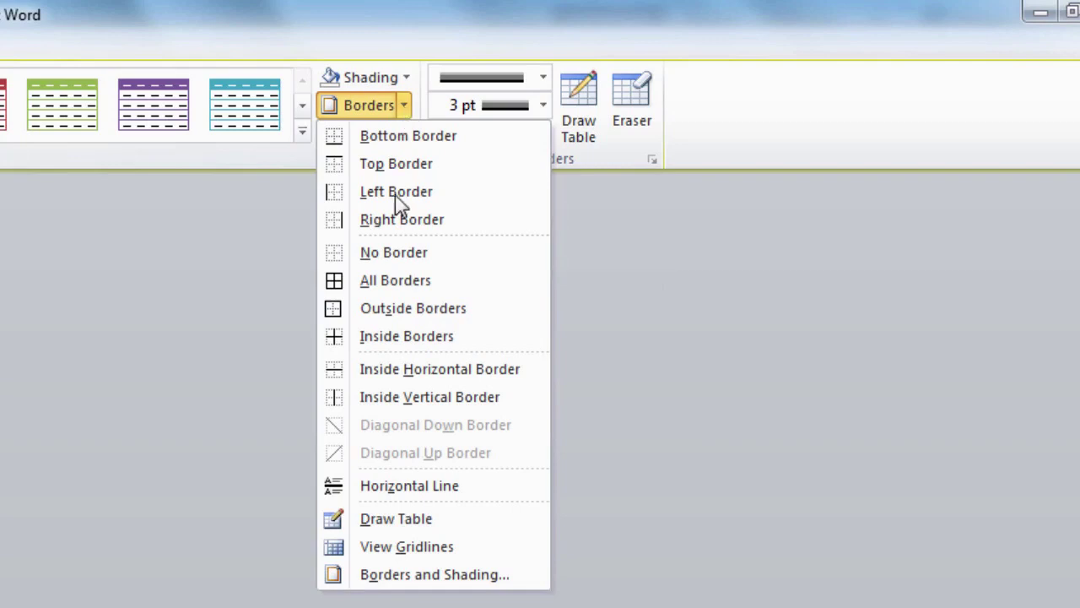
# Choose Borders and Shading... from the Borders drop-down list.
pyautogui.click(432, 575)
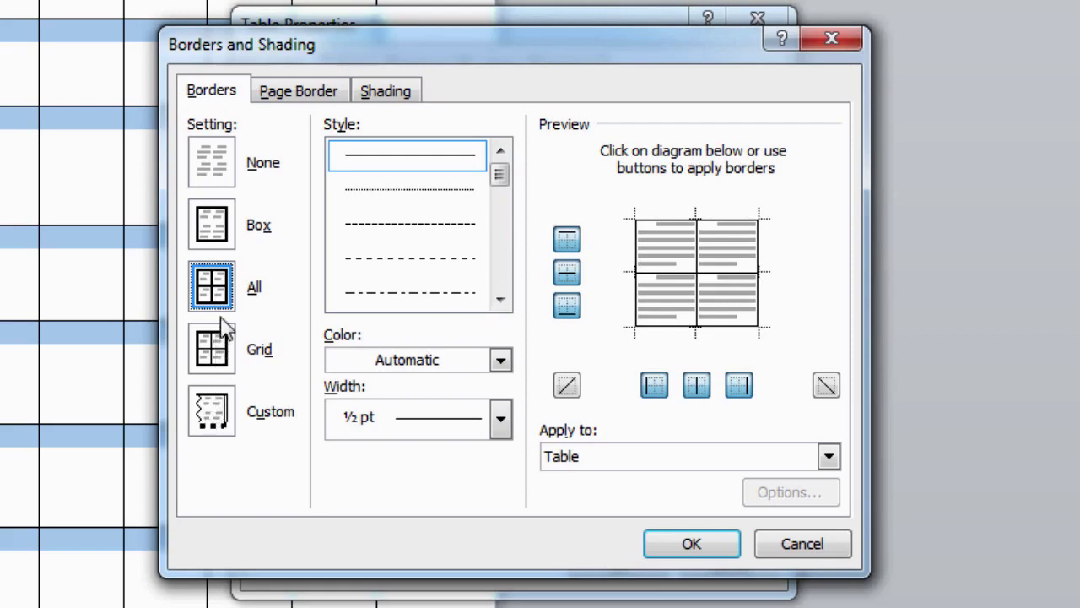
# Try the Box and None border settings, then settle on All.
pyautogui.click(217, 237)
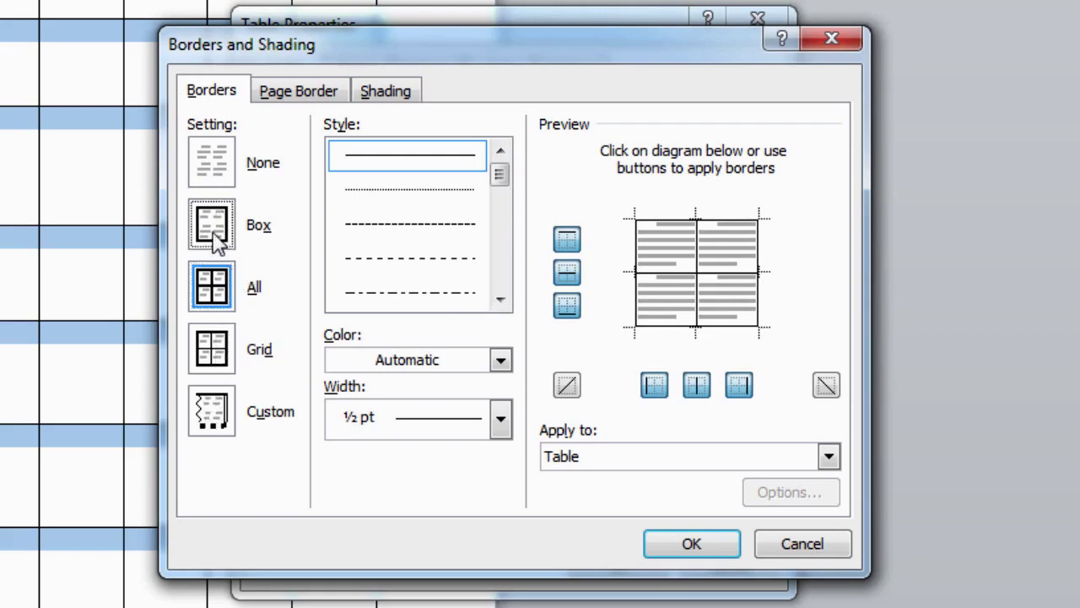
pyautogui.click(211, 169)
pyautogui.click(215, 287)
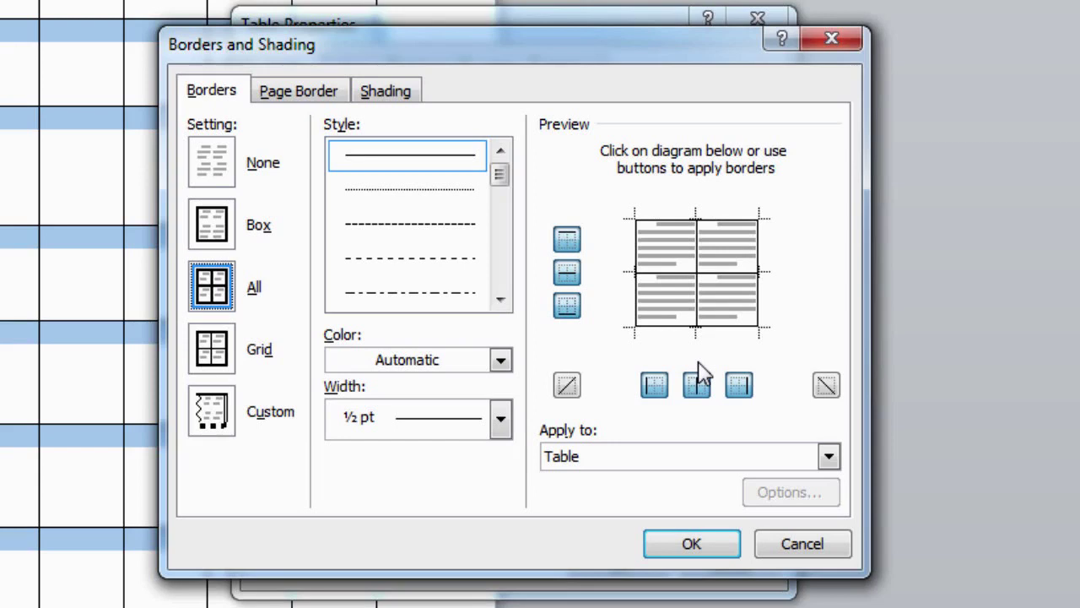
# Compare dotted, dashed and dash-dot line styles, then pick the double-line style.
pyautogui.click(454, 188)
pyautogui.click(454, 234)
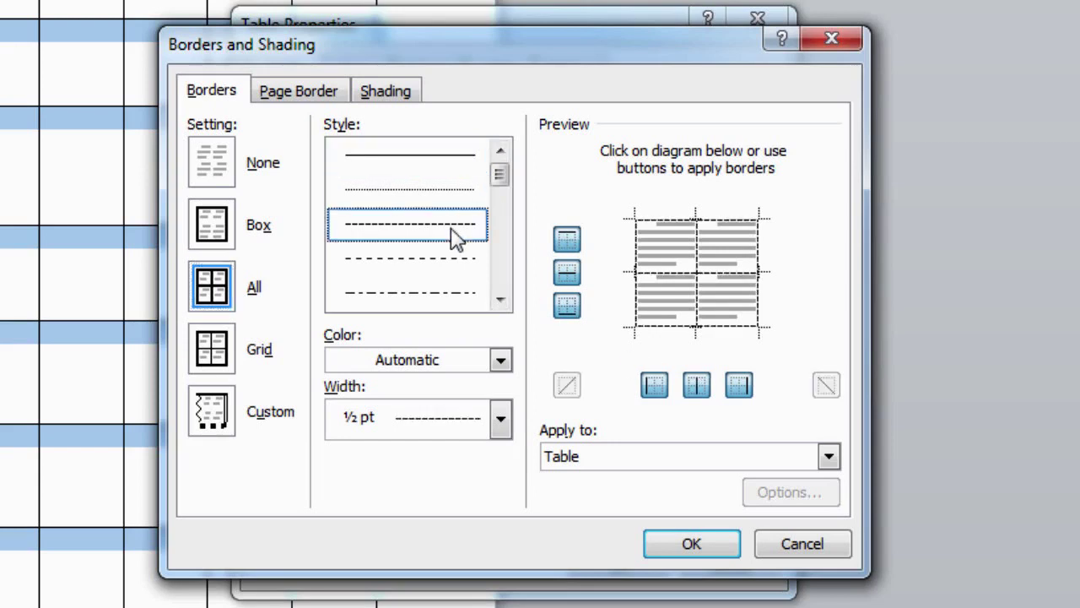
pyautogui.click(453, 258)
pyautogui.click(450, 300)
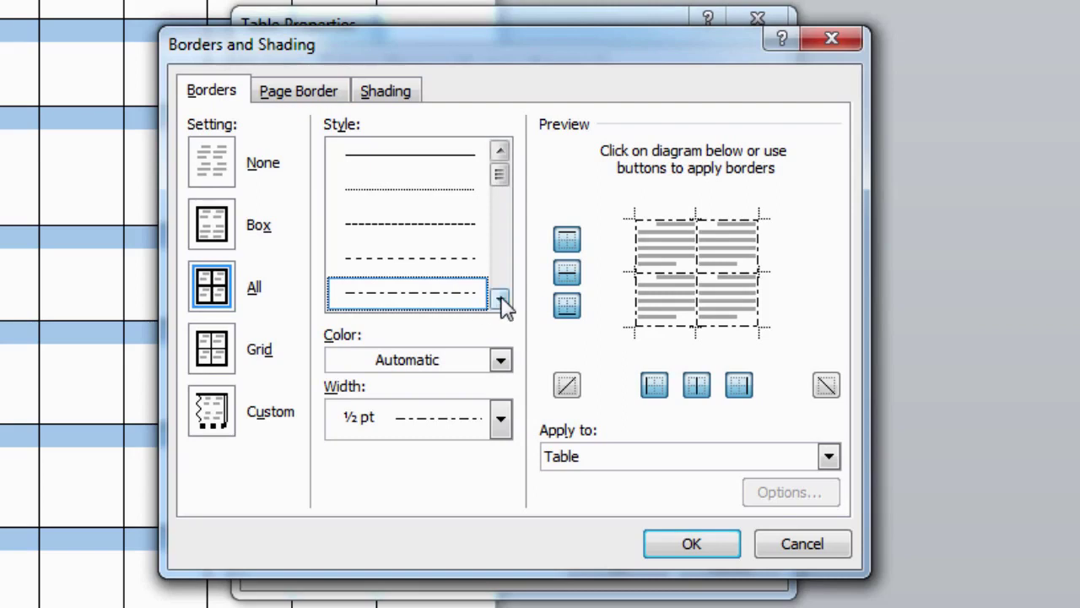
pyautogui.scroll(-4, 388, 260)
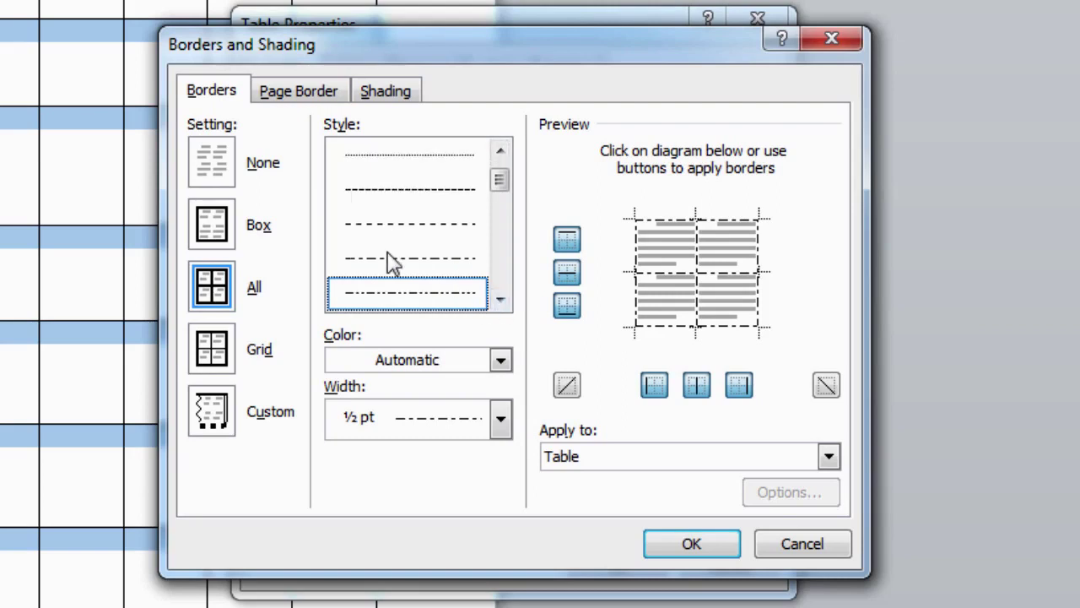
pyautogui.scroll(-5, 388, 260)
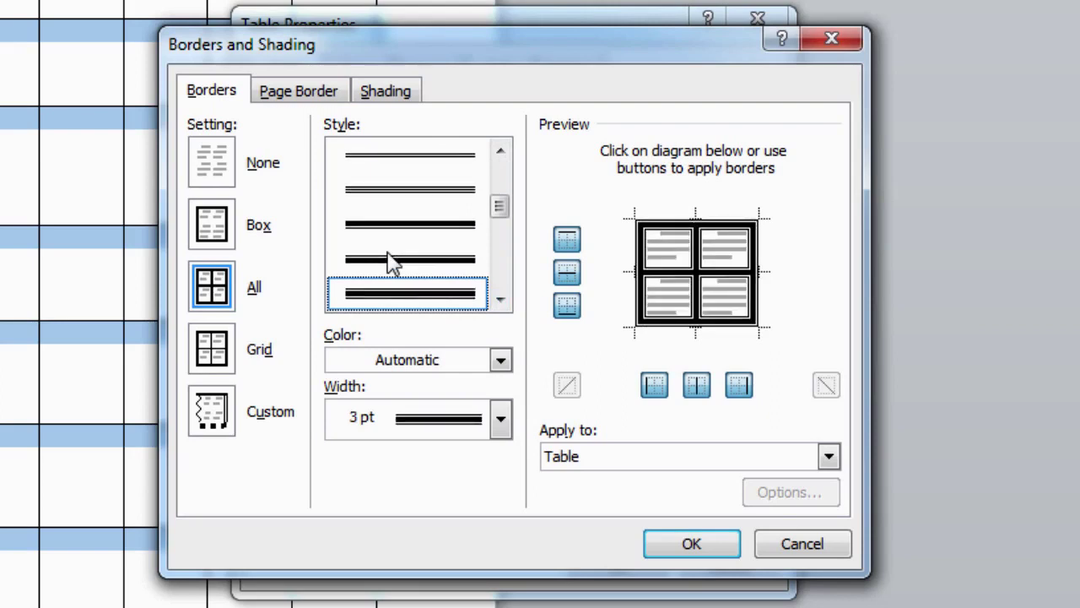
pyautogui.scroll(8, 391, 262)
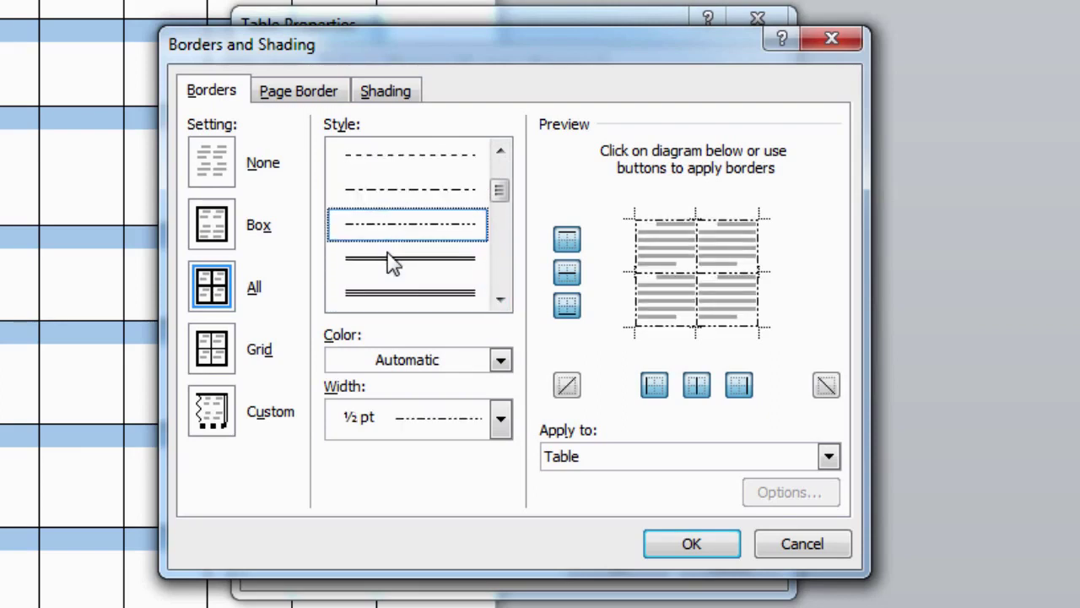
pyautogui.click(429, 181)
pyautogui.click(429, 157)
pyautogui.click(433, 230)
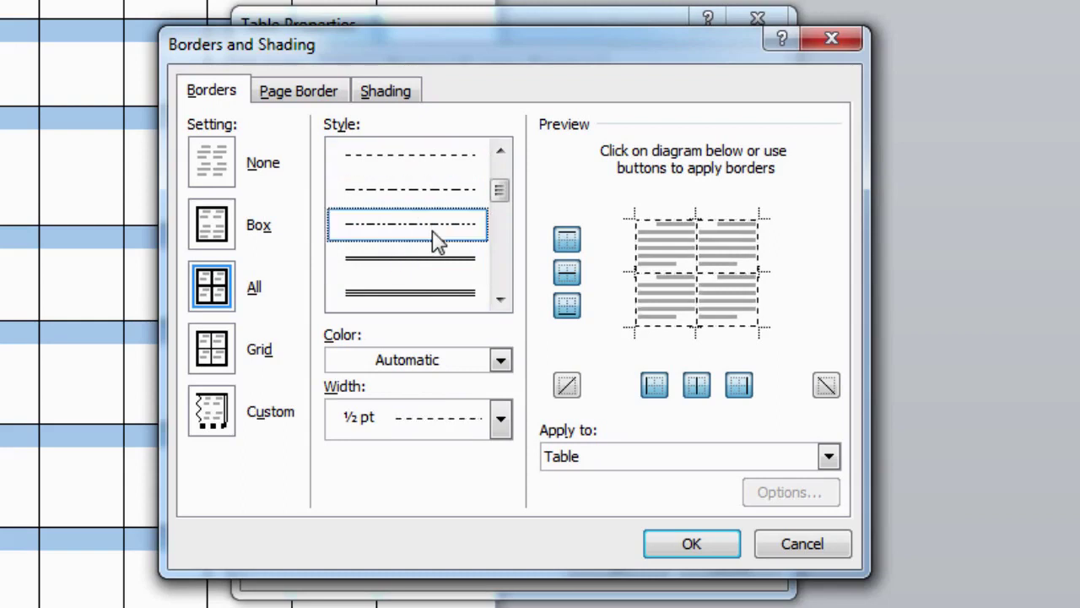
pyautogui.click(436, 277)
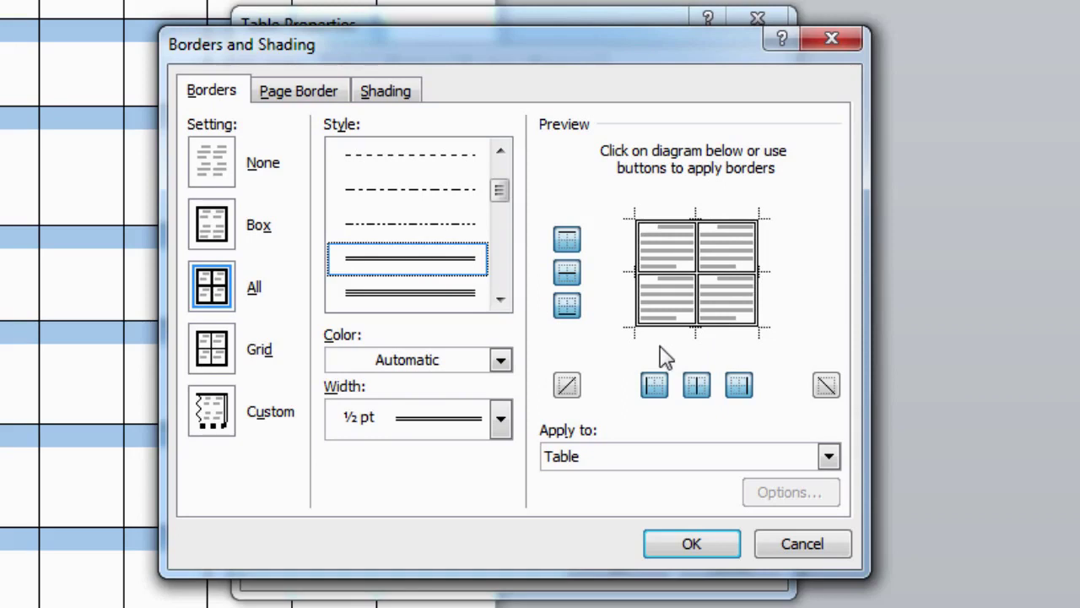
# Leave the border colour on Automatic and raise the width through 1 ½ and 2 ¼ to 3 pt.
pyautogui.click(502, 361)
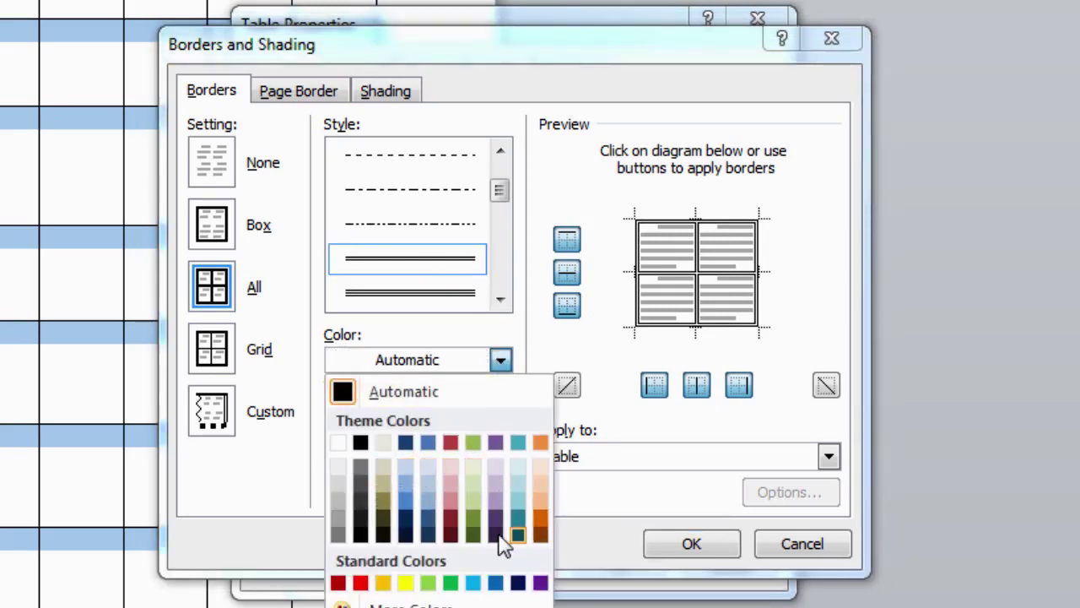
pyautogui.click(500, 360)
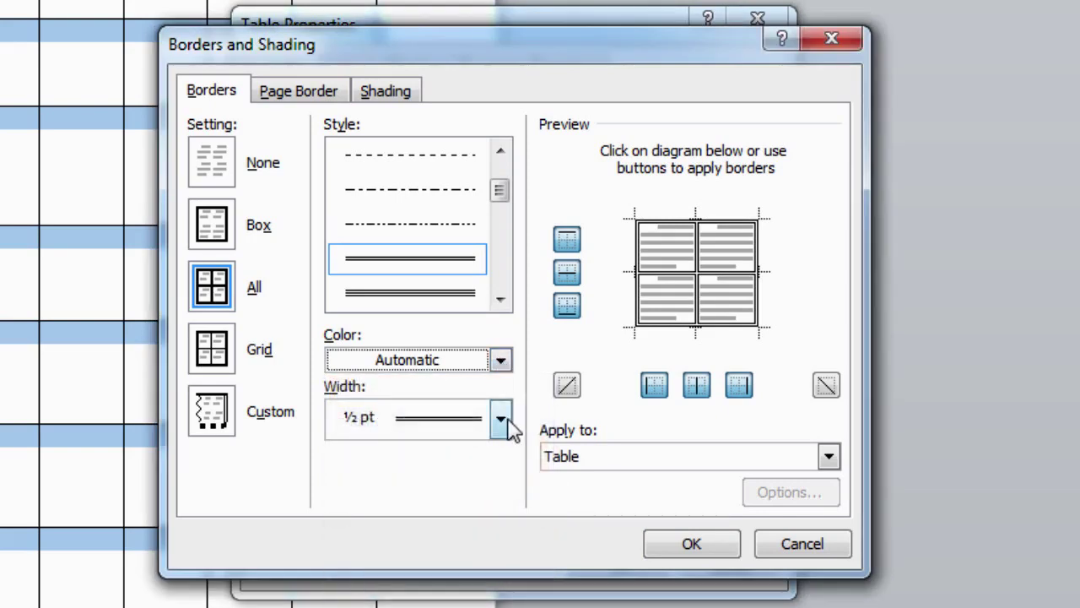
pyautogui.click(501, 422)
pyautogui.click(456, 557)
pyautogui.click(497, 432)
pyautogui.click(469, 588)
pyautogui.click(485, 432)
pyautogui.click(437, 607)
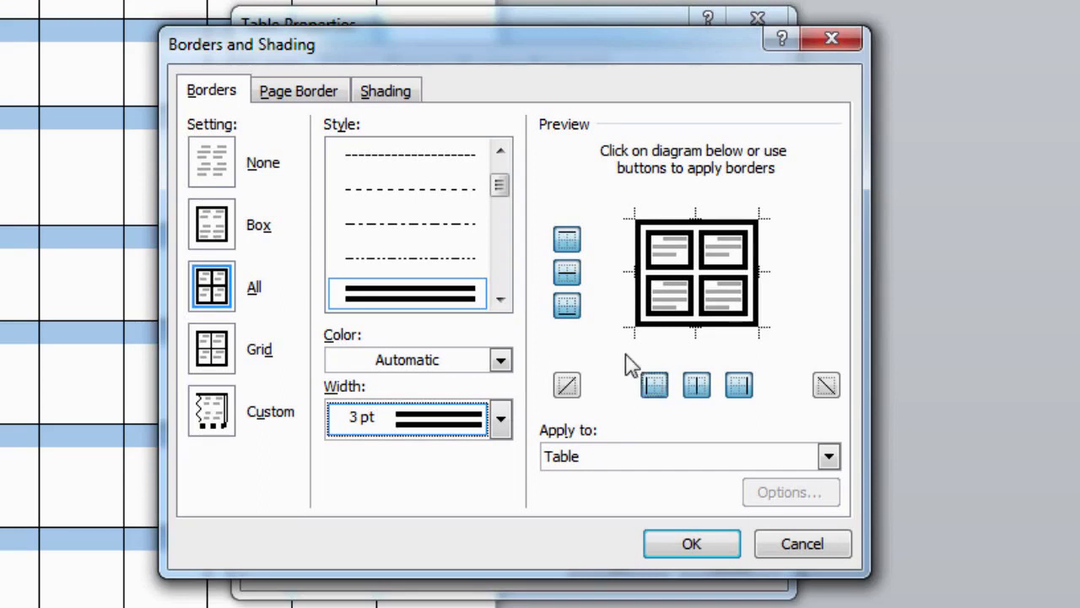
pyautogui.click(567, 240)
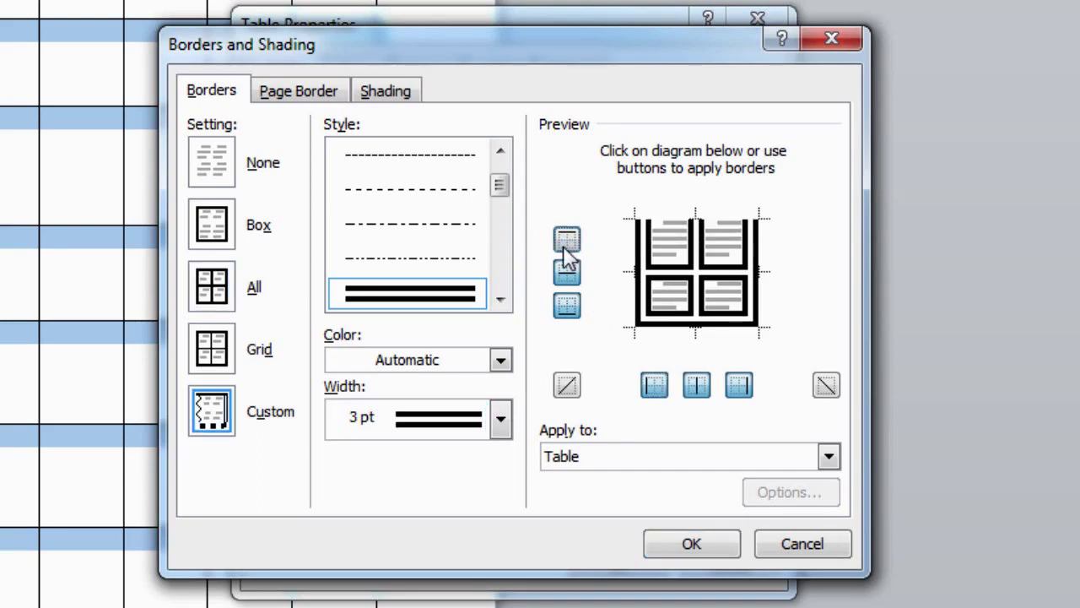
pyautogui.click(567, 271)
pyautogui.click(567, 306)
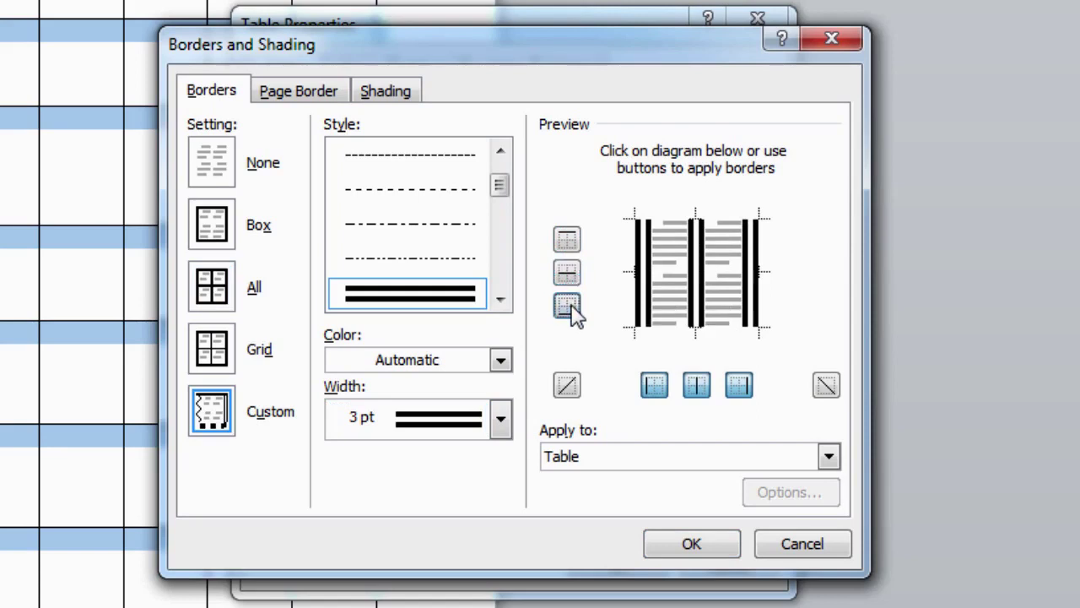
pyautogui.click(652, 388)
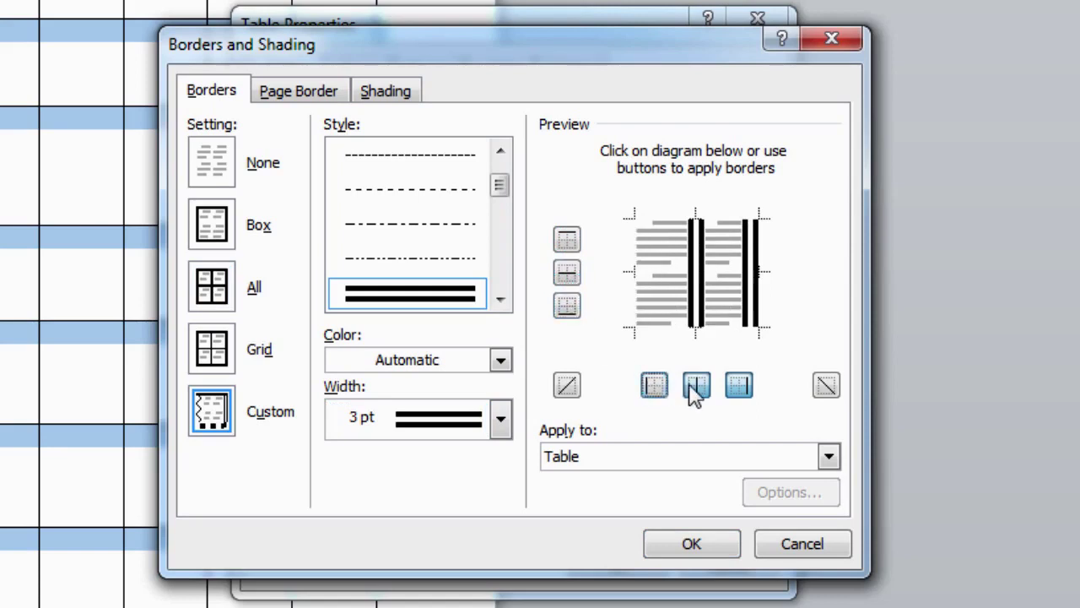
pyautogui.click(692, 389)
pyautogui.click(733, 389)
pyautogui.click(739, 392)
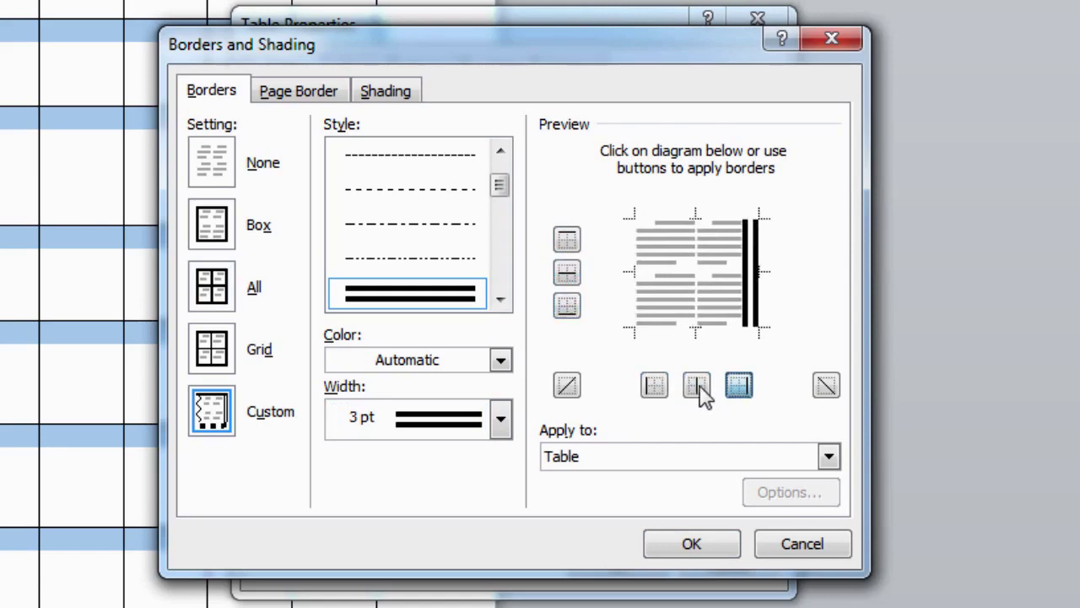
pyautogui.click(697, 389)
pyautogui.click(655, 389)
pyautogui.click(567, 306)
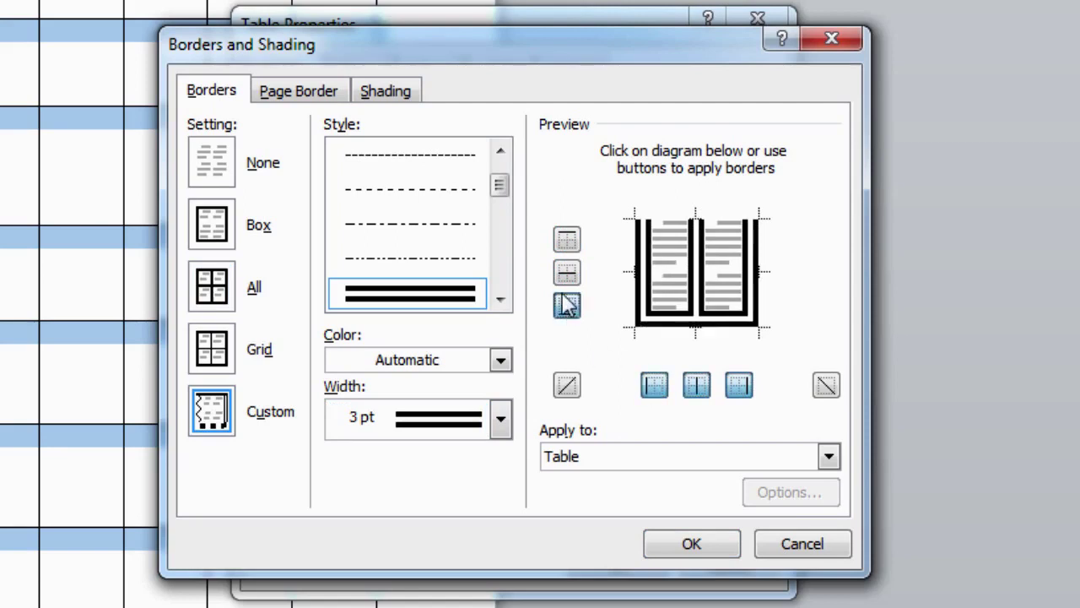
pyautogui.click(567, 271)
pyautogui.click(567, 240)
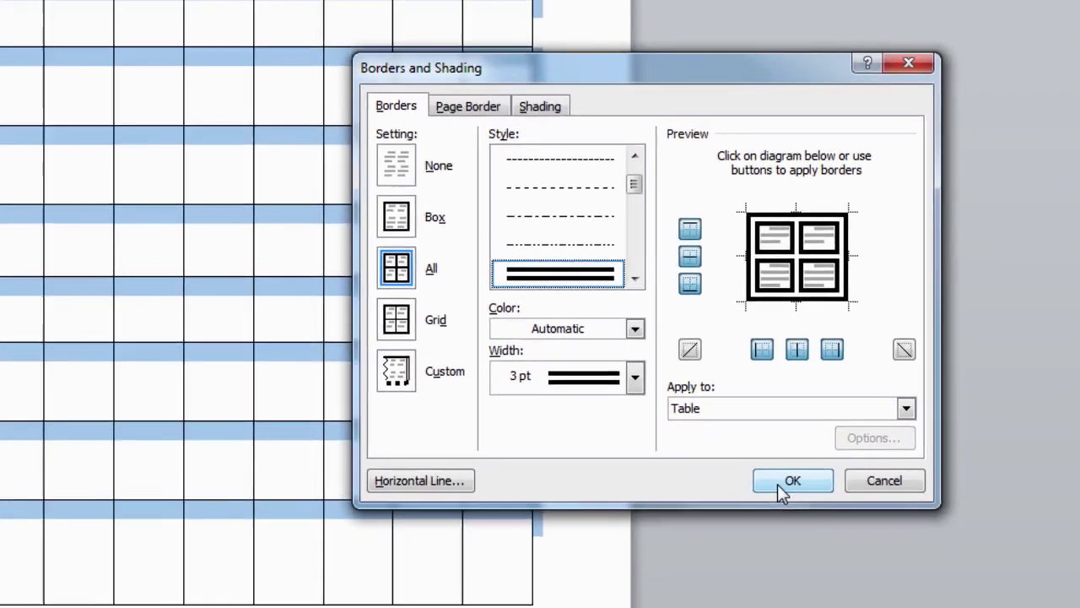
# Confirm the Borders and Shading dialog with OK and deselect the table.
pyautogui.click(692, 545)
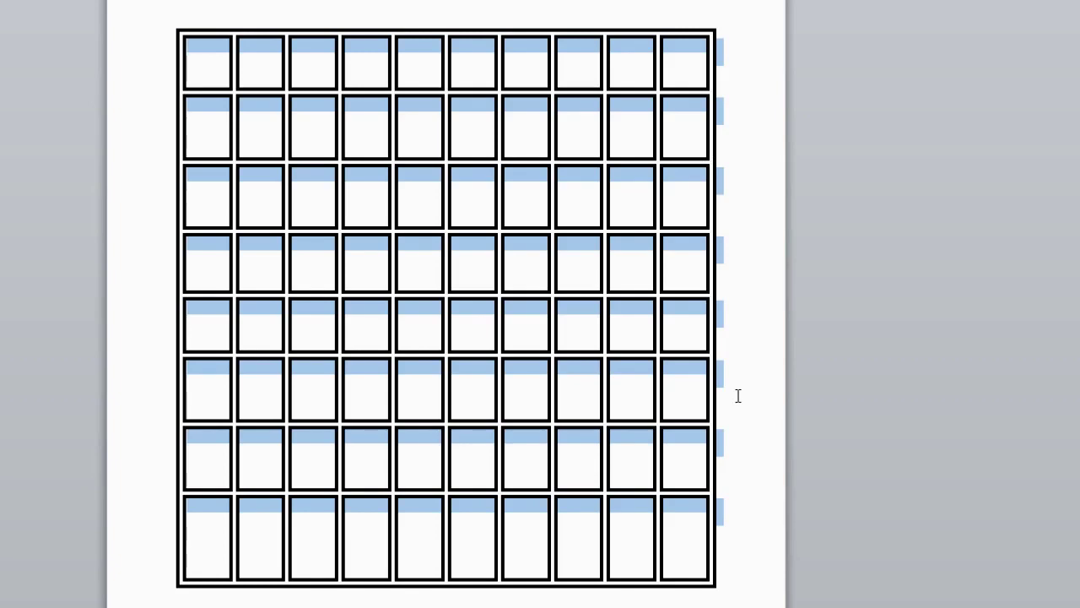
pyautogui.click(737, 396)
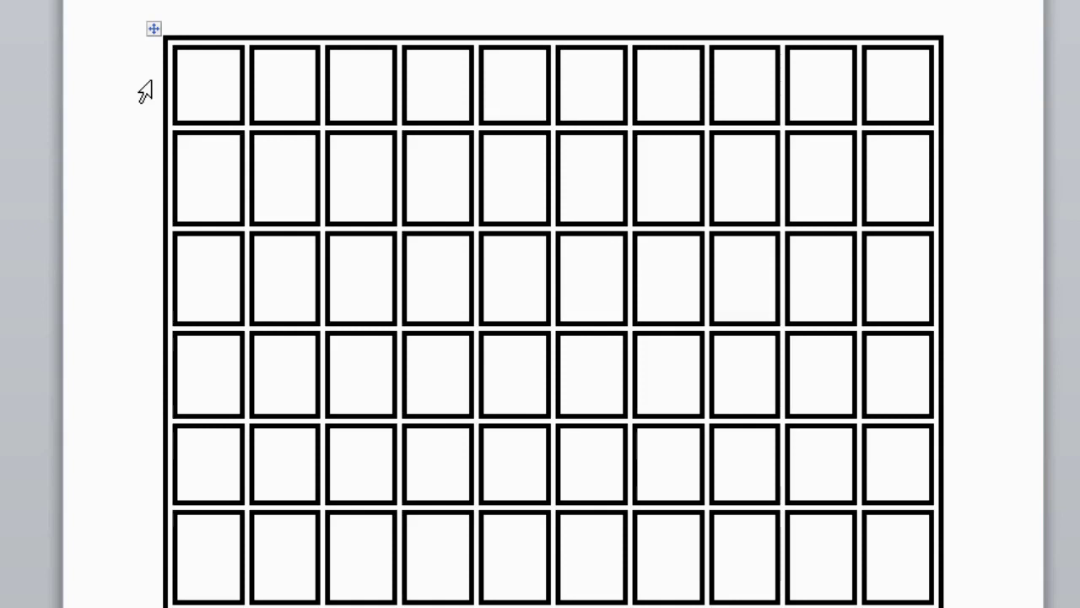
# Select the table's first row and open the Borders and Shading dialog.
pyautogui.click(145, 91)
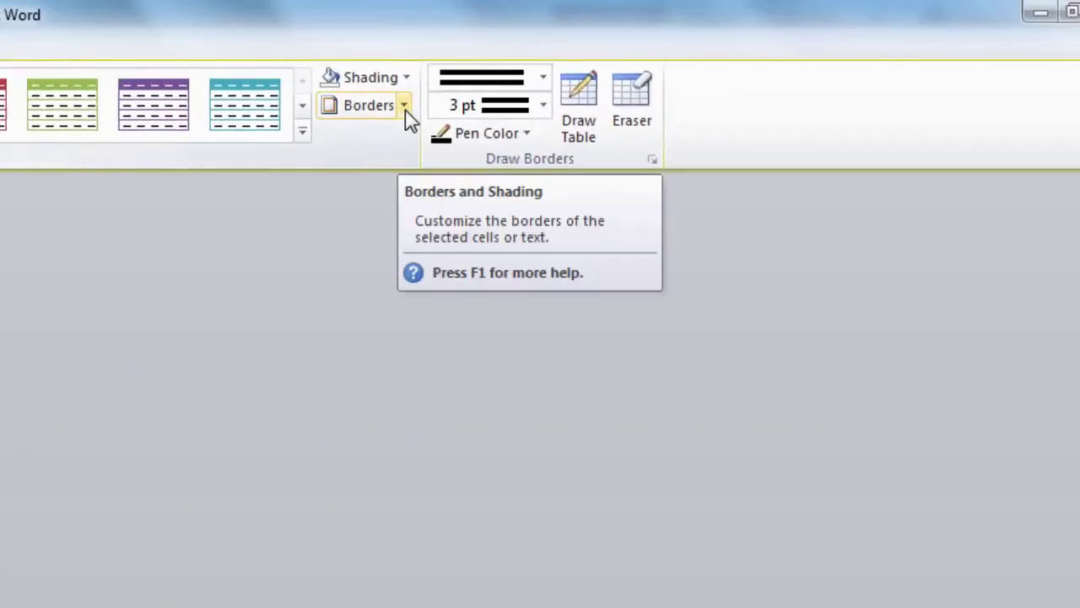
pyautogui.click(405, 105)
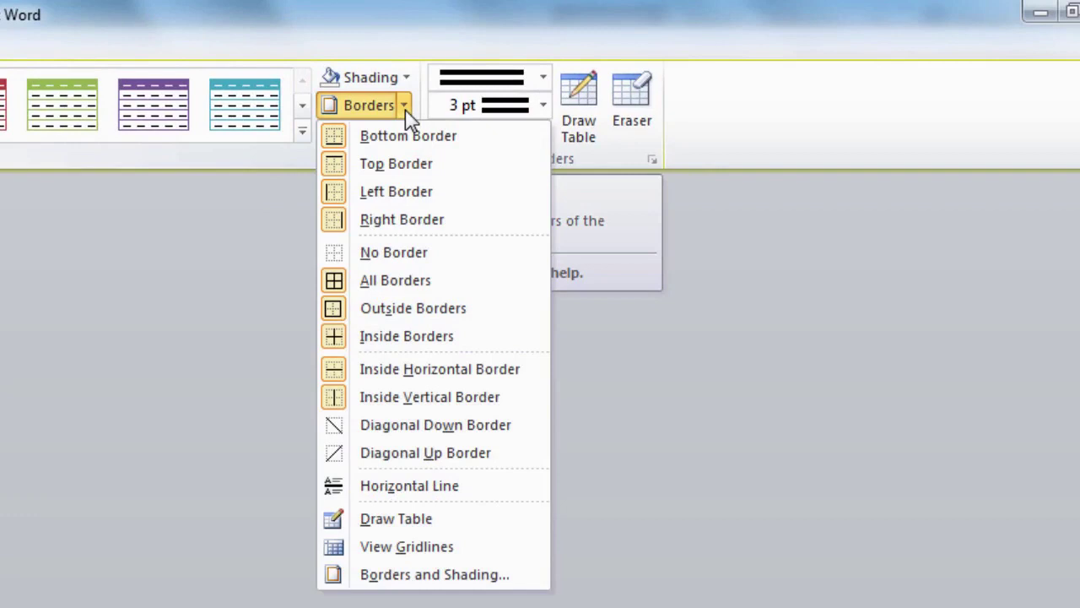
pyautogui.click(438, 582)
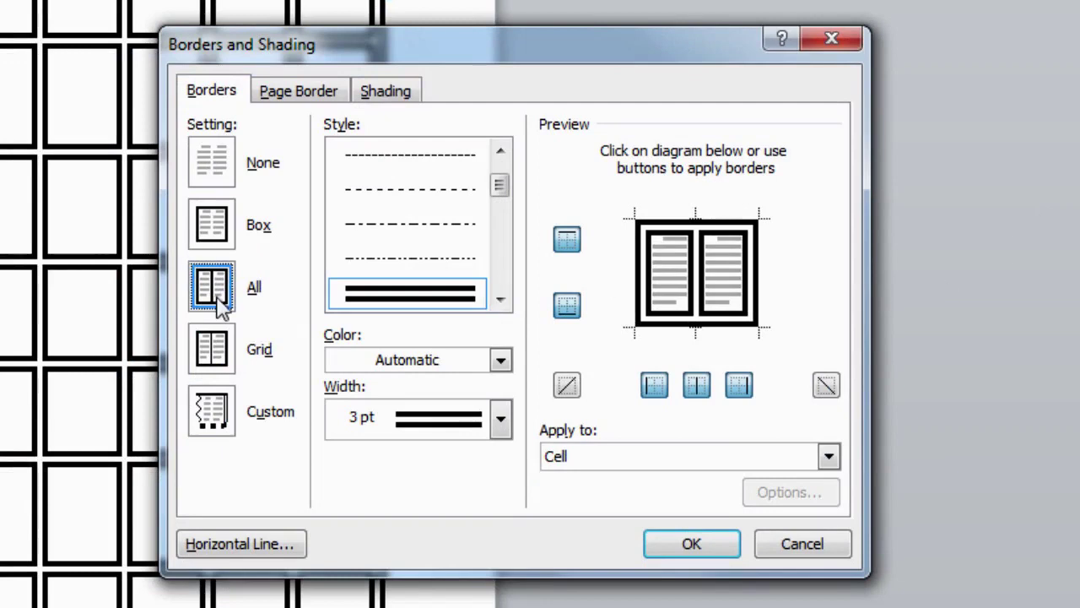
# With All kept, choose the last shaded thick-line border style at 3 pt.
pyautogui.click(500, 299)
pyautogui.scroll(-2, 504, 207)
pyautogui.moveTo(500, 201); pyautogui.dragTo(501, 264)
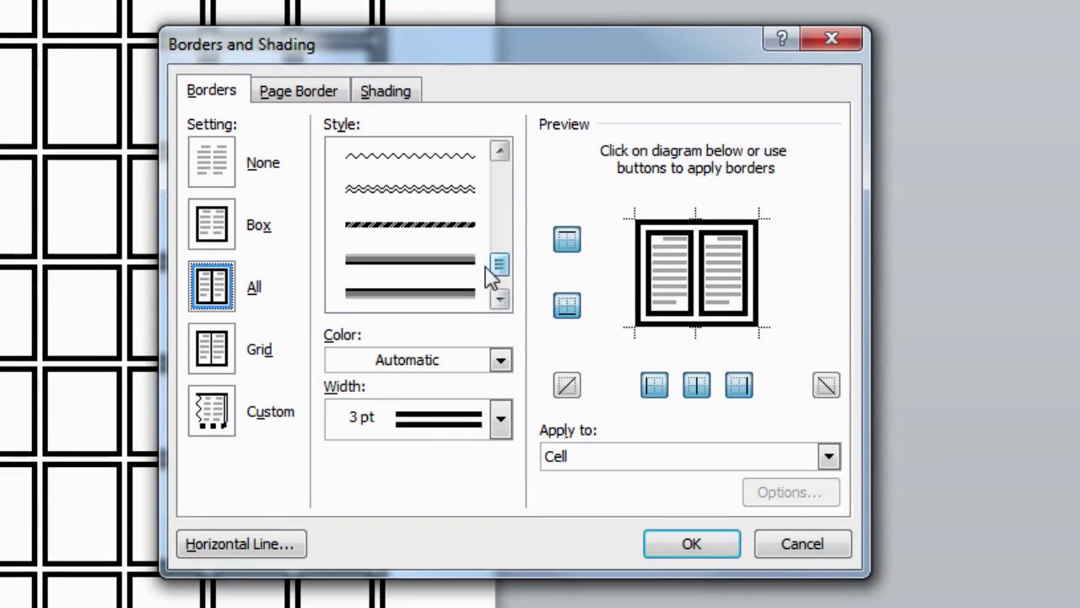
pyautogui.click(446, 301)
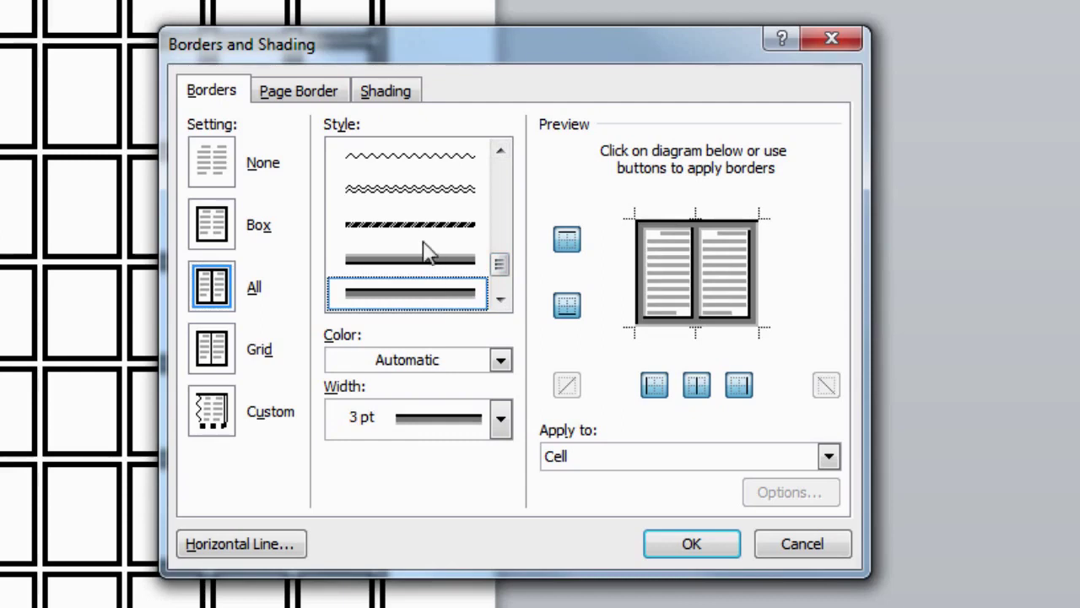
# Set the header row's shading fill to green and apply it with the border.
pyautogui.click(404, 112)
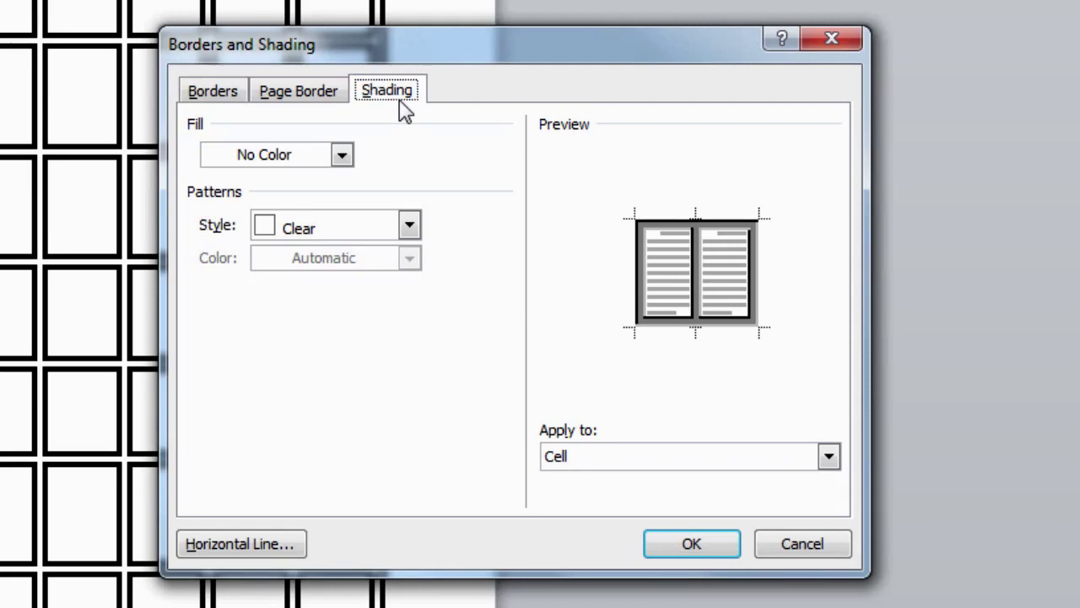
pyautogui.click(342, 156)
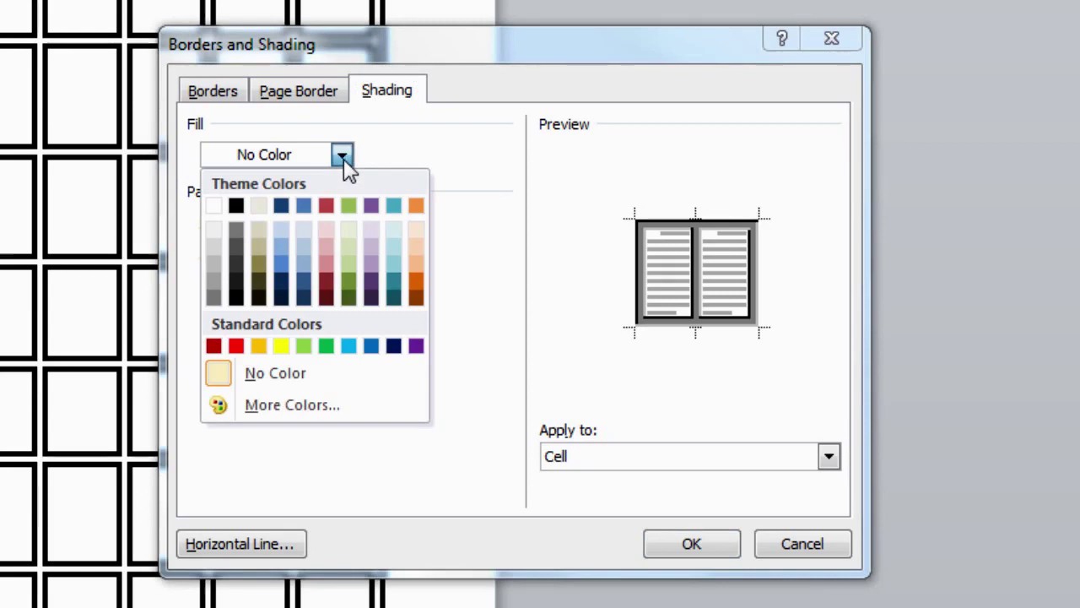
pyautogui.click(327, 346)
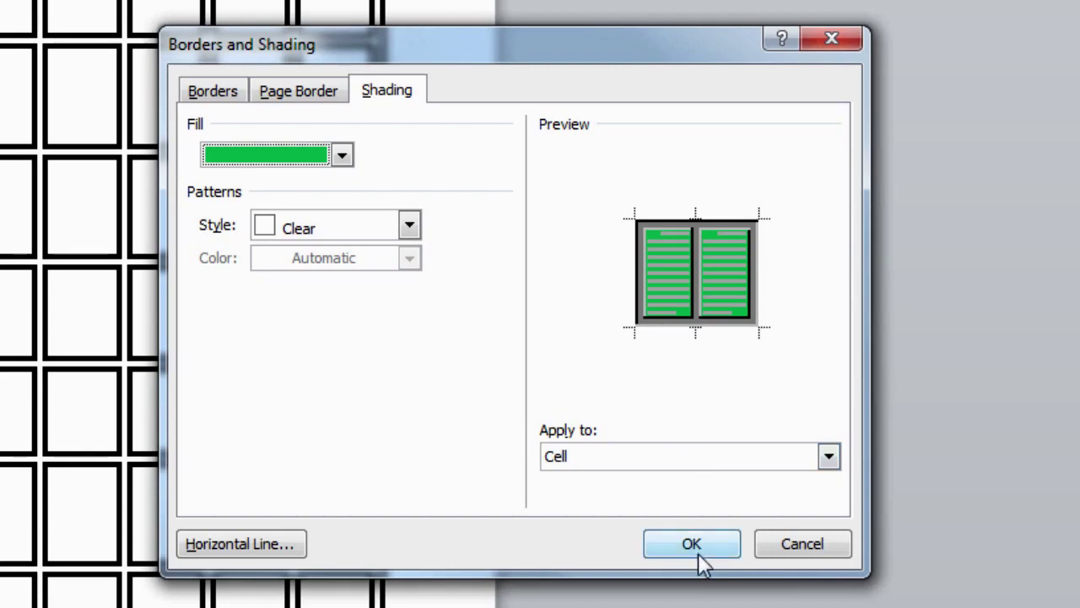
pyautogui.click(697, 545)
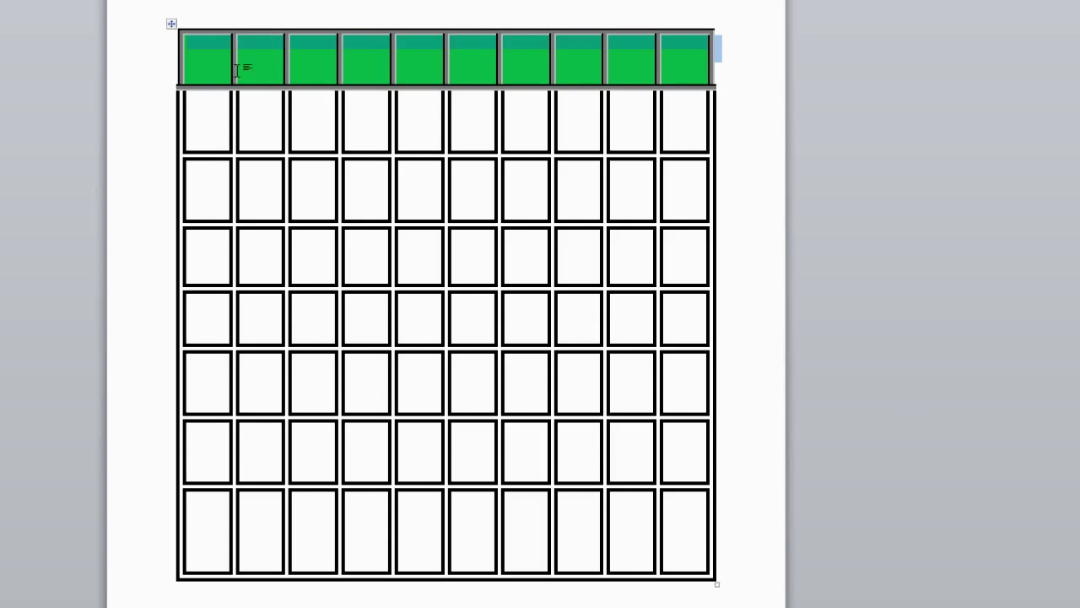
pyautogui.click(194, 50)
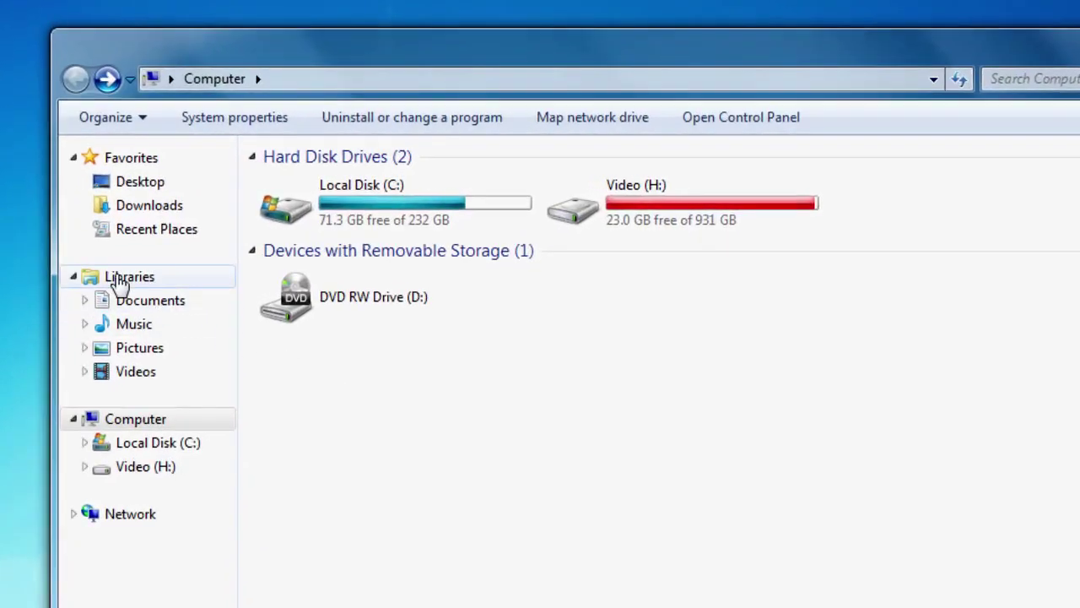
# Browse from Libraries into Pictures, then into the Sample Pictures folder.
pyautogui.click(118, 278)
pyautogui.doubleClick(874, 247)
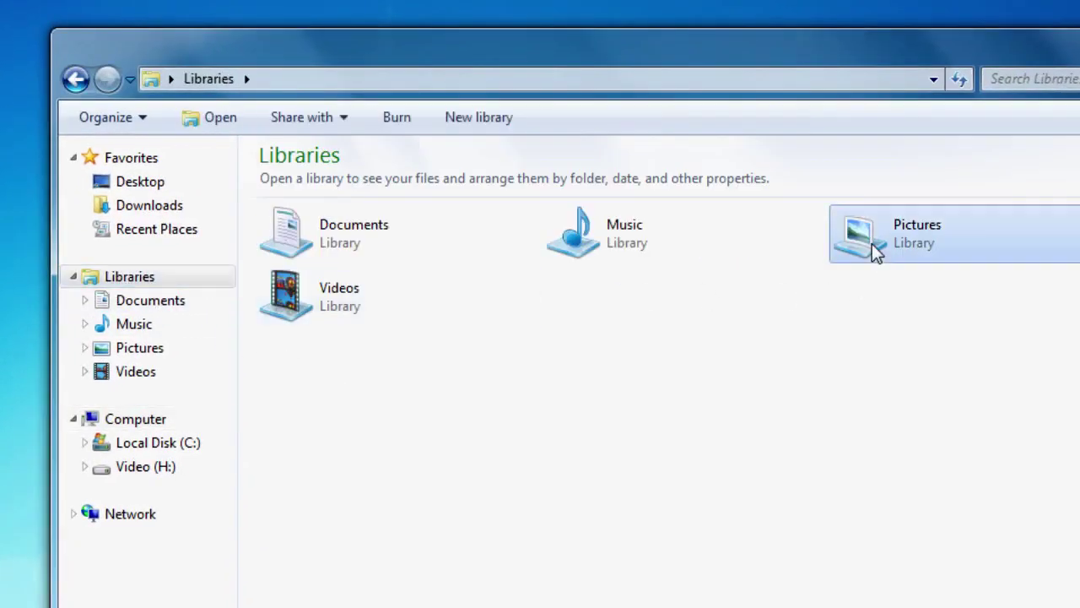
pyautogui.doubleClick(432, 268)
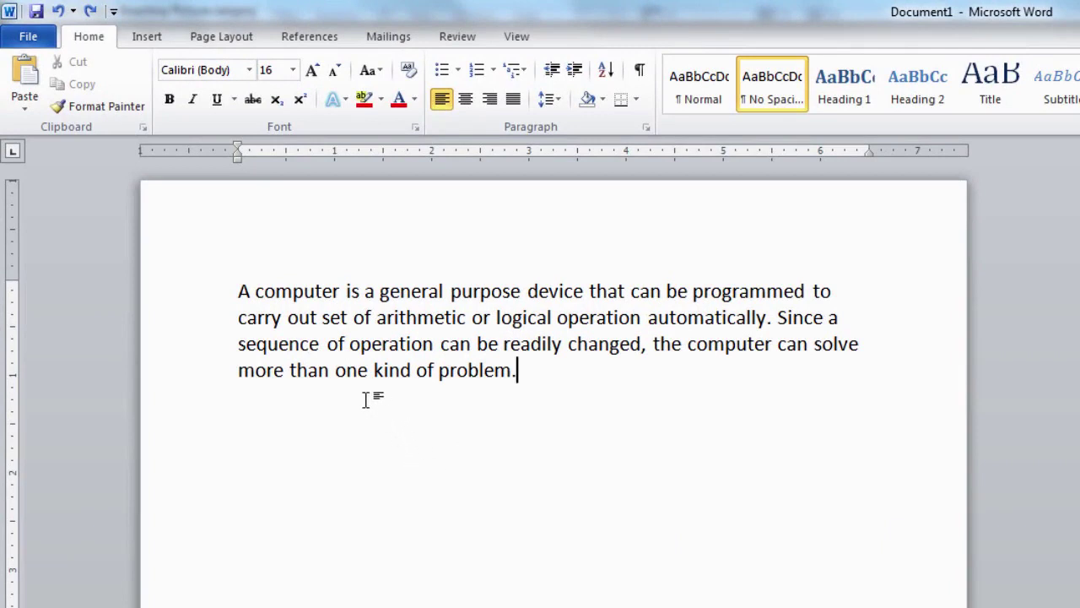
# Place the cursor before 'A computer' and open the Clip Art panel from Insert.
pyautogui.click(238, 291)
pyautogui.click(149, 42)
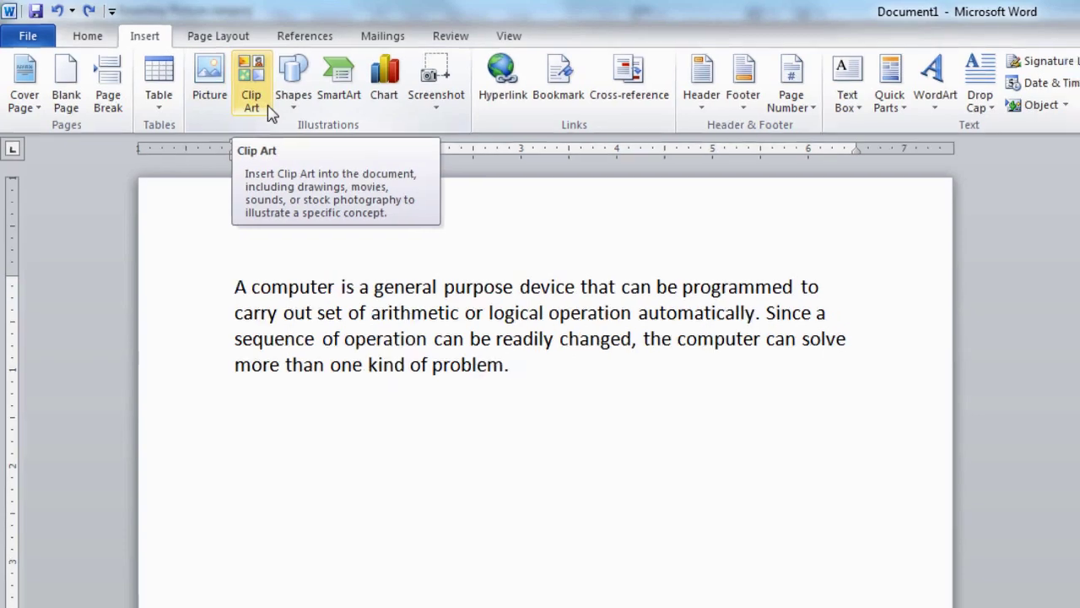
pyautogui.click(272, 112)
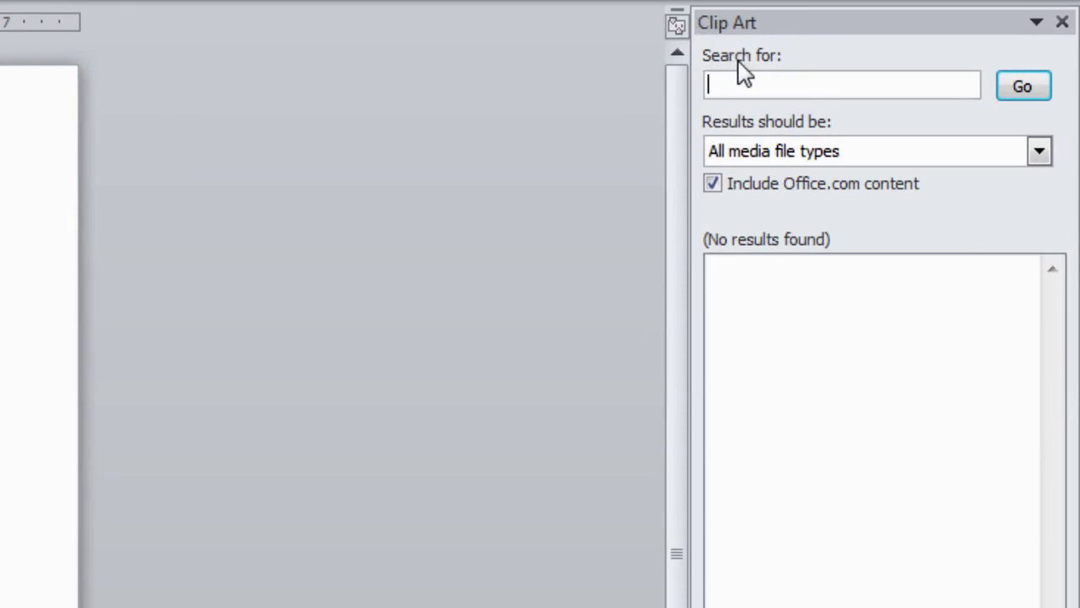
# Search Clip Art for 'computer' and scroll through the matching results.
pyautogui.write('computer')
pyautogui.click(1040, 95)
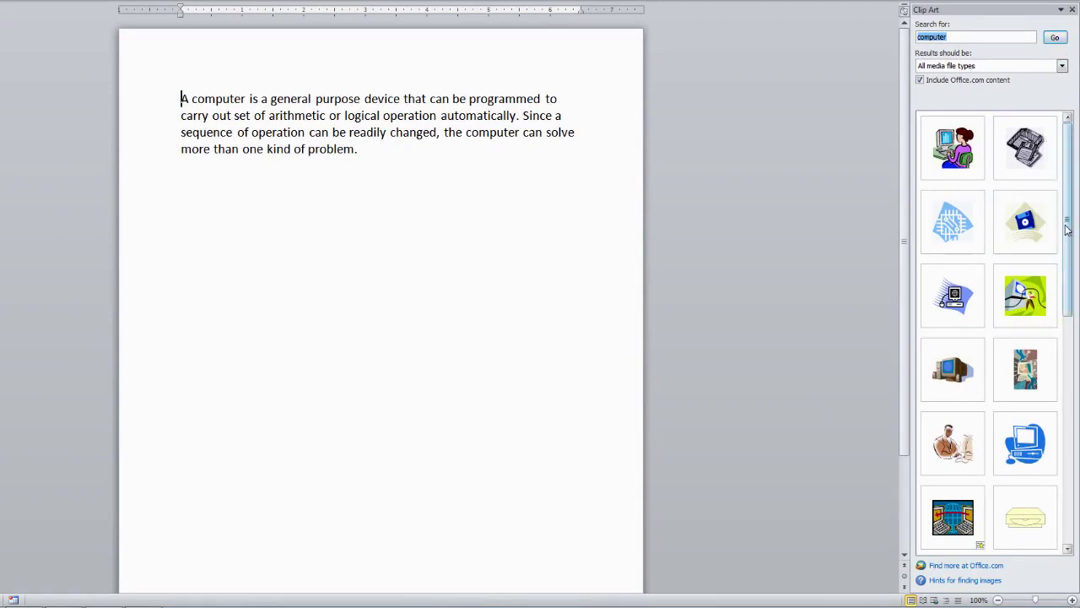
pyautogui.moveTo(1072, 251); pyautogui.dragTo(1077, 219)
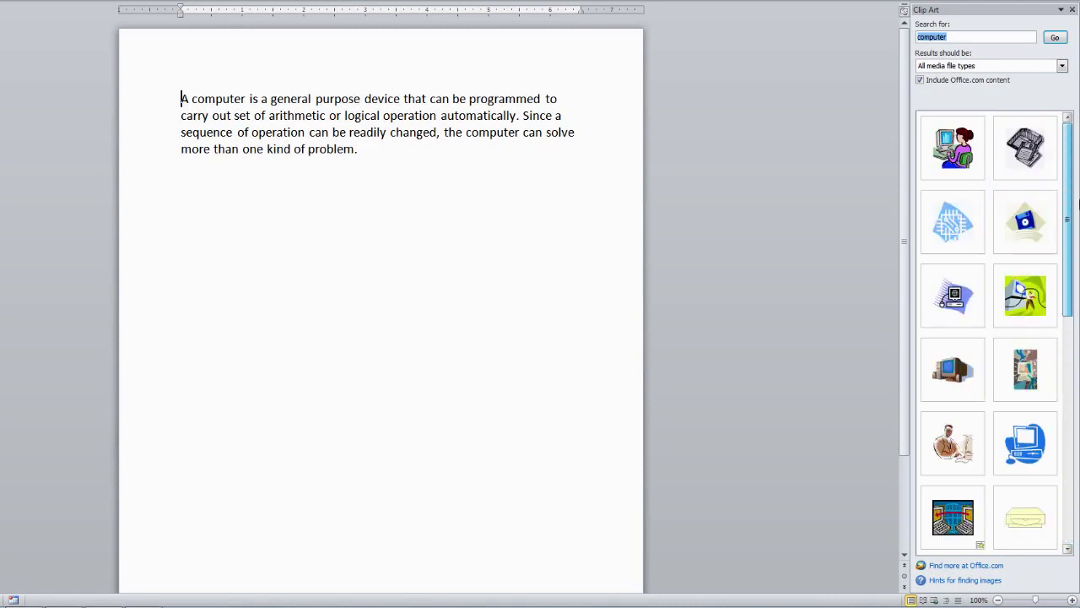
pyautogui.moveTo(966, 163)
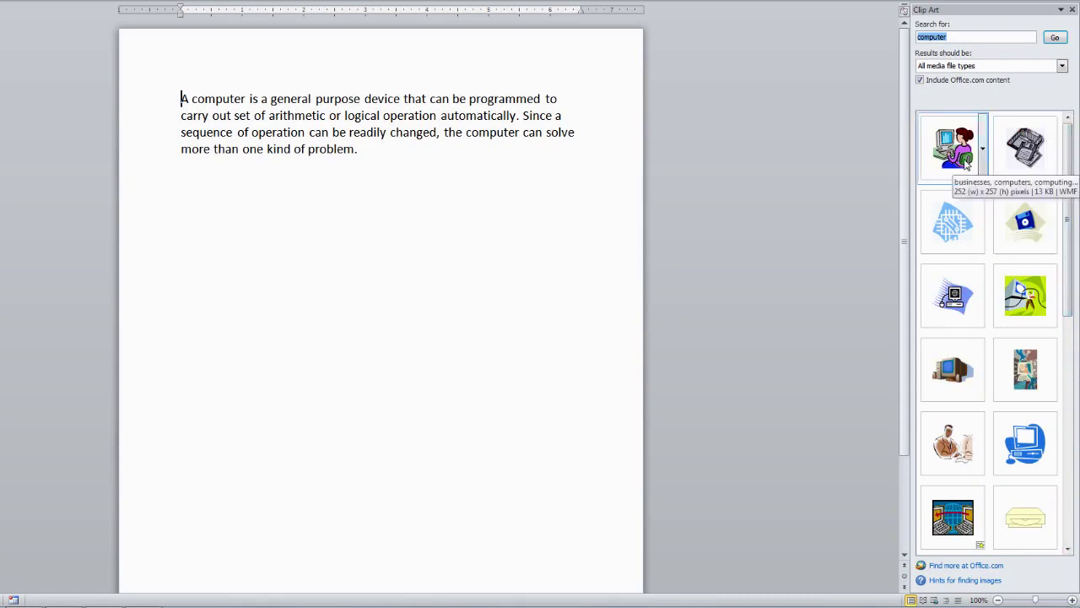
# Insert the woman-at-computer clip art before the paragraph and select it for formatting.
pyautogui.click(966, 162)
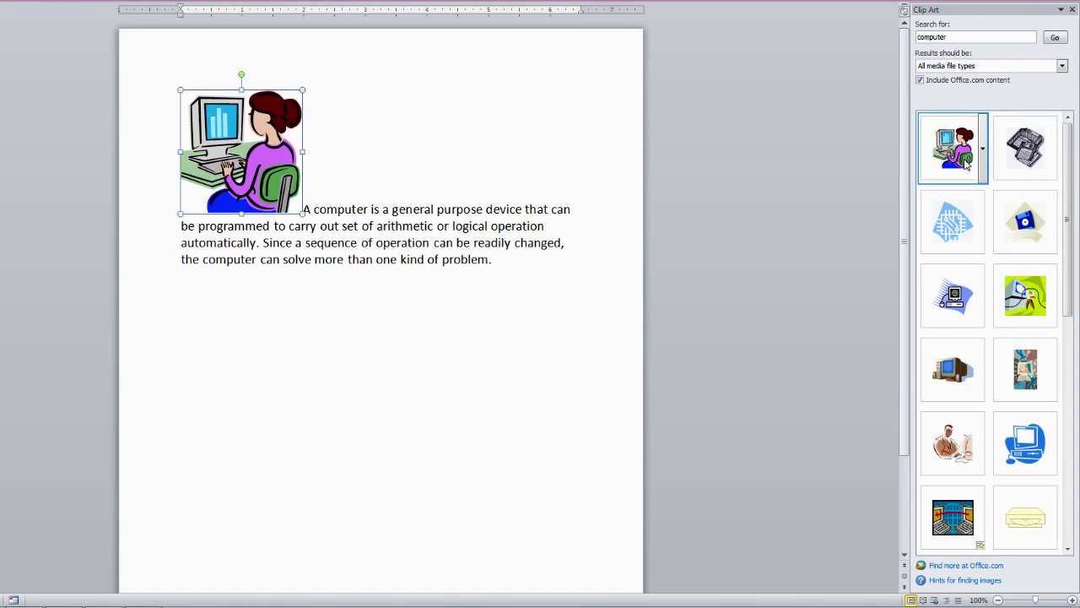
pyautogui.click(517, 268)
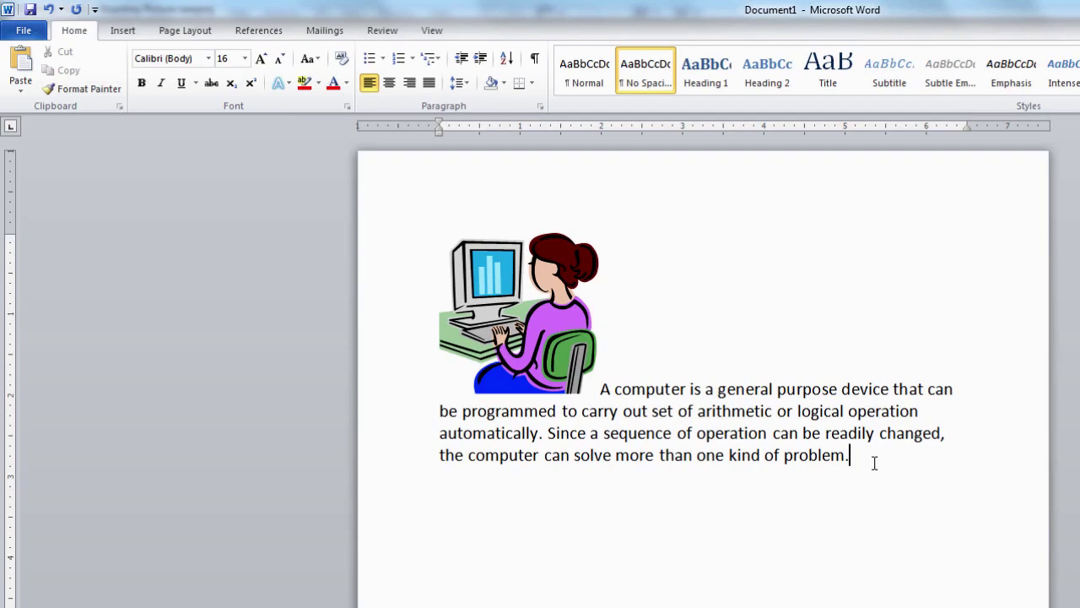
pyautogui.doubleClick(557, 340)
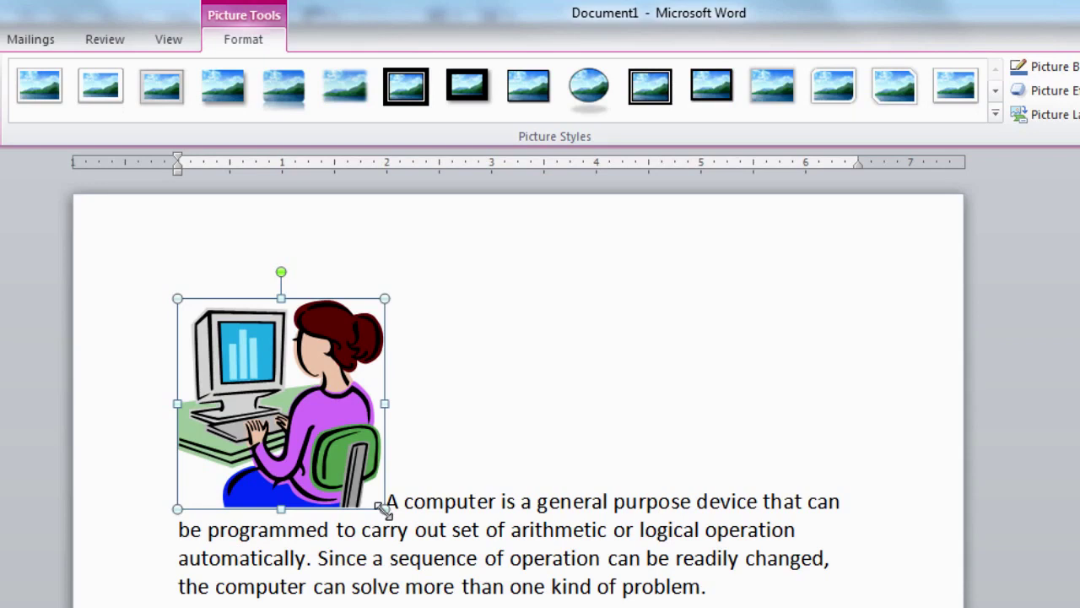
# Drag the picture's bottom-right corner handle inward to about half size.
pyautogui.moveTo(384, 508); pyautogui.dragTo(300, 412)
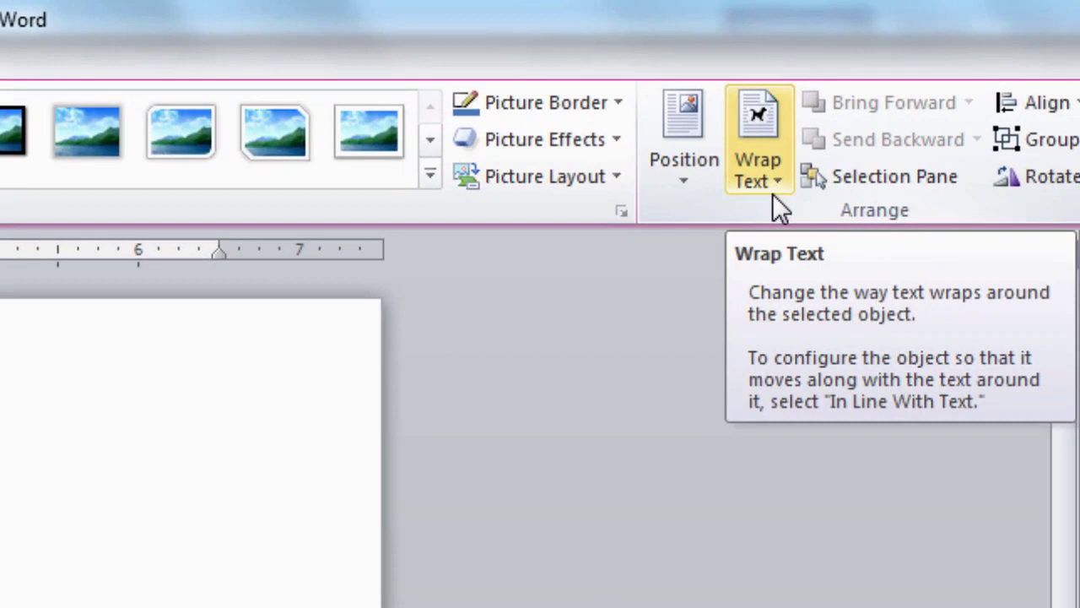
# Open the Wrap Text dropdown on the Picture Tools Format tab.
pyautogui.click(776, 187)
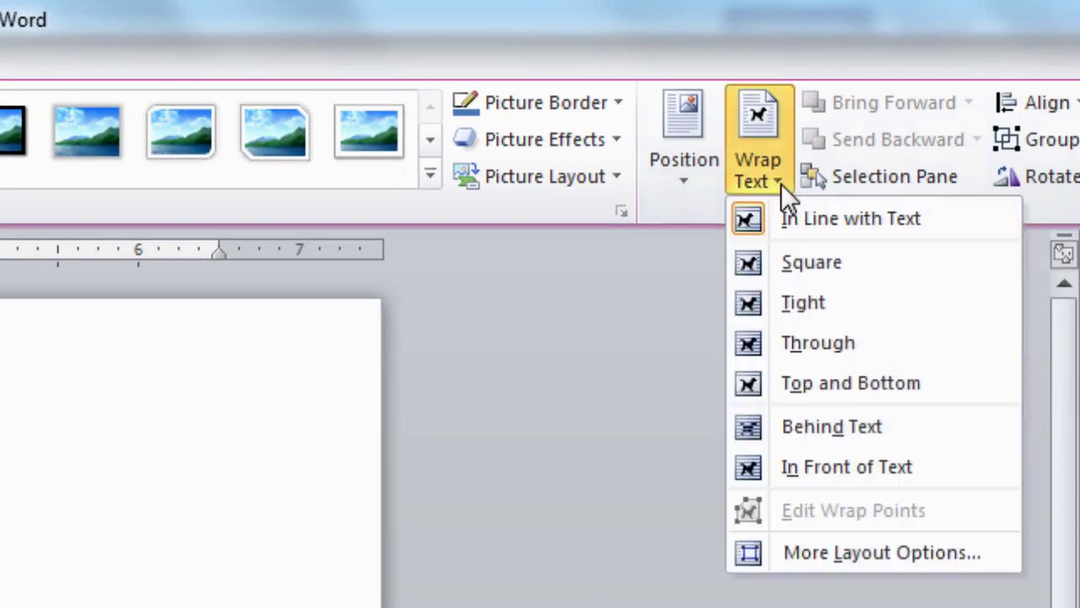
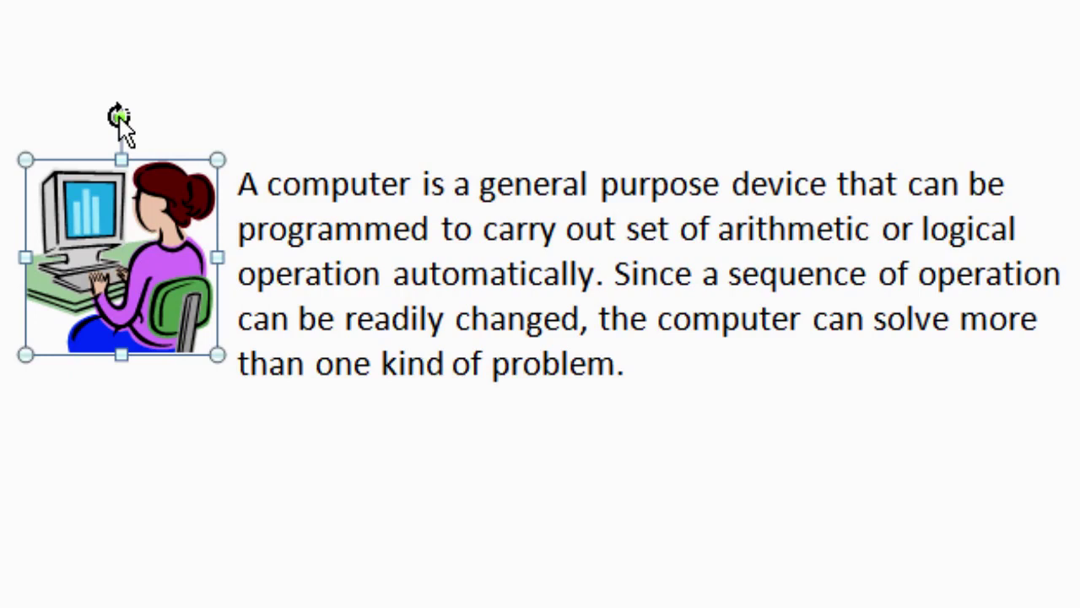
# Tilt the clip art slightly, then bring up More Outline Colors for its border.
pyautogui.moveTo(121, 118); pyautogui.dragTo(172, 117)
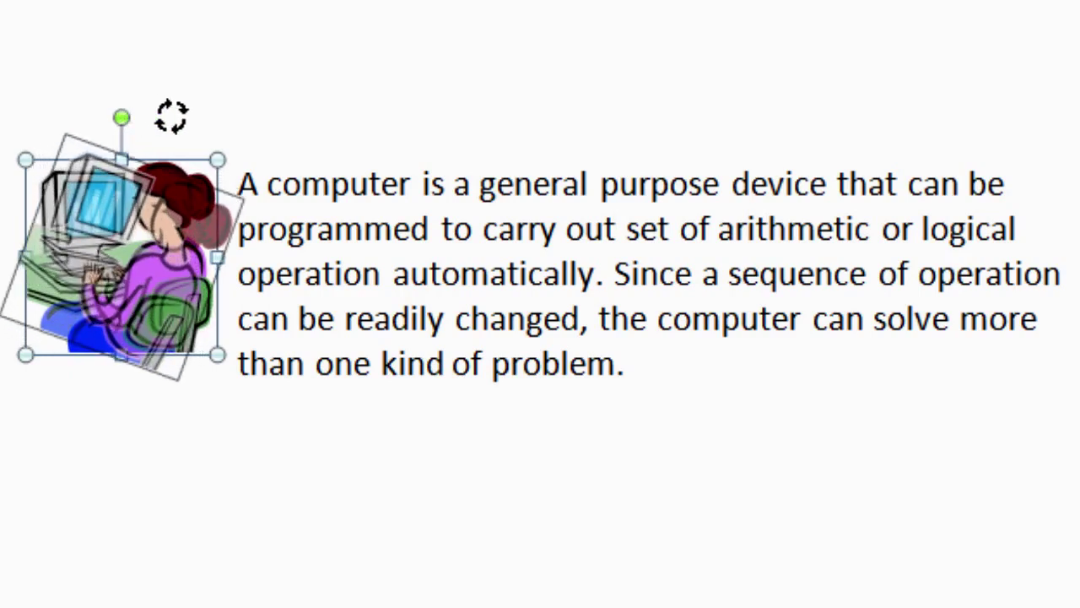
pyautogui.moveTo(171, 116); pyautogui.dragTo(125, 84)
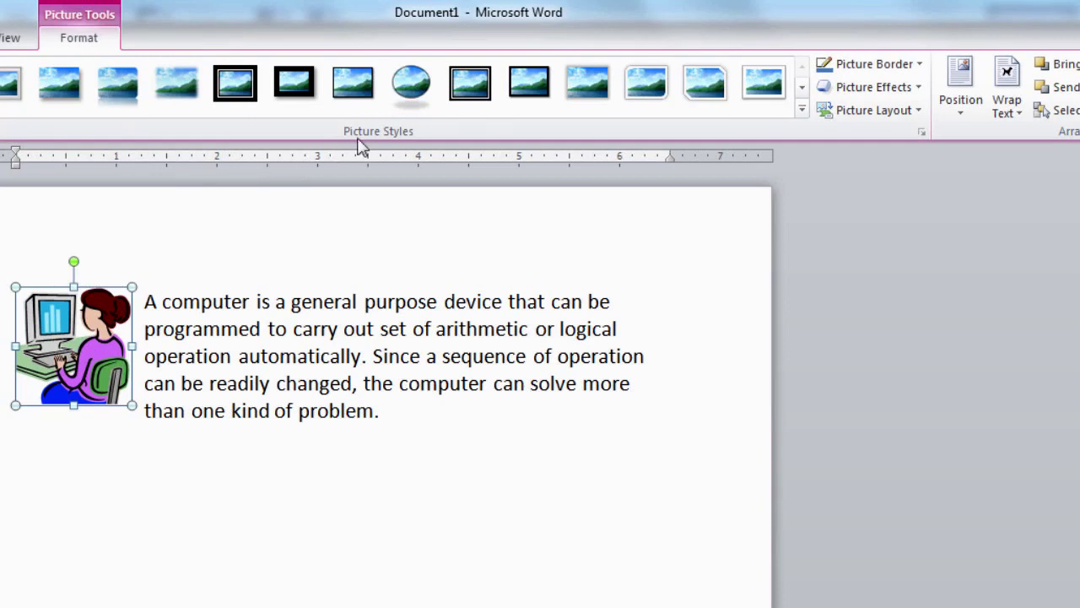
pyautogui.click(924, 75)
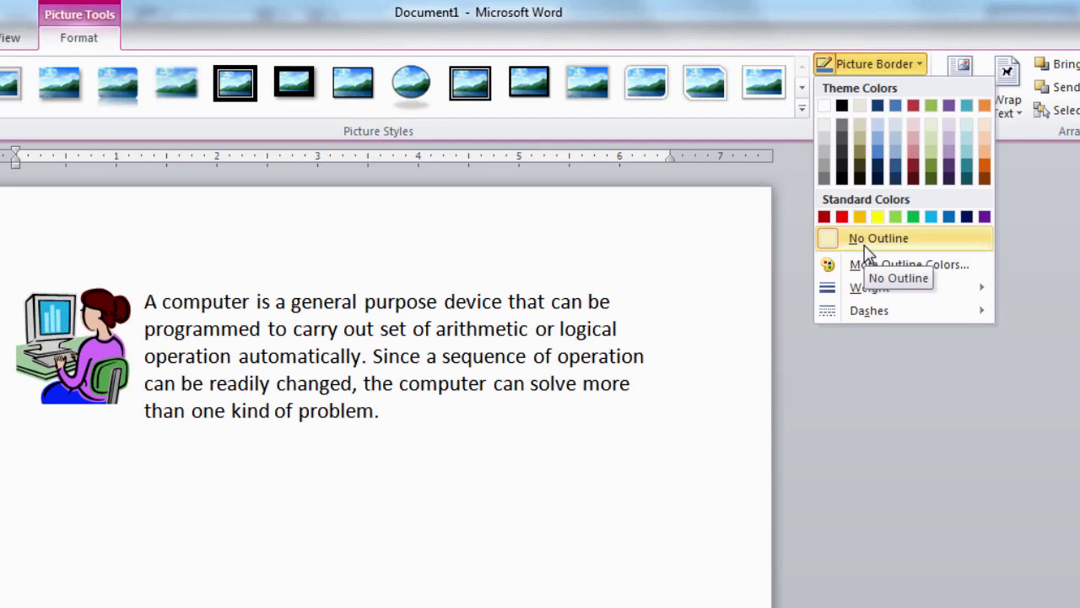
pyautogui.click(905, 268)
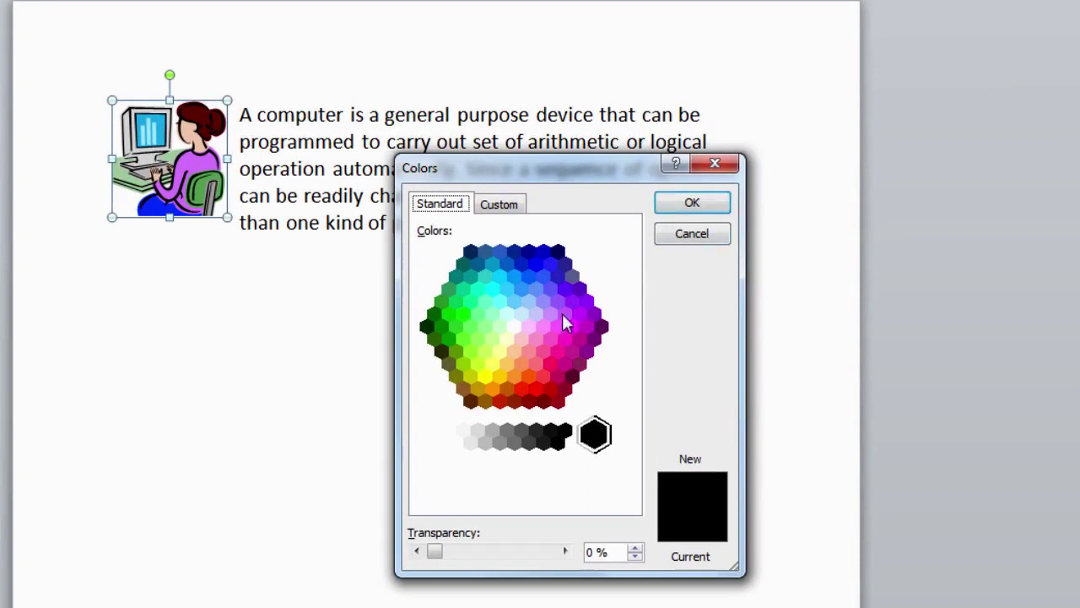
# Choose the pink standard hexagon with 50% transparency as the picture's outline colour.
pyautogui.click(543, 352)
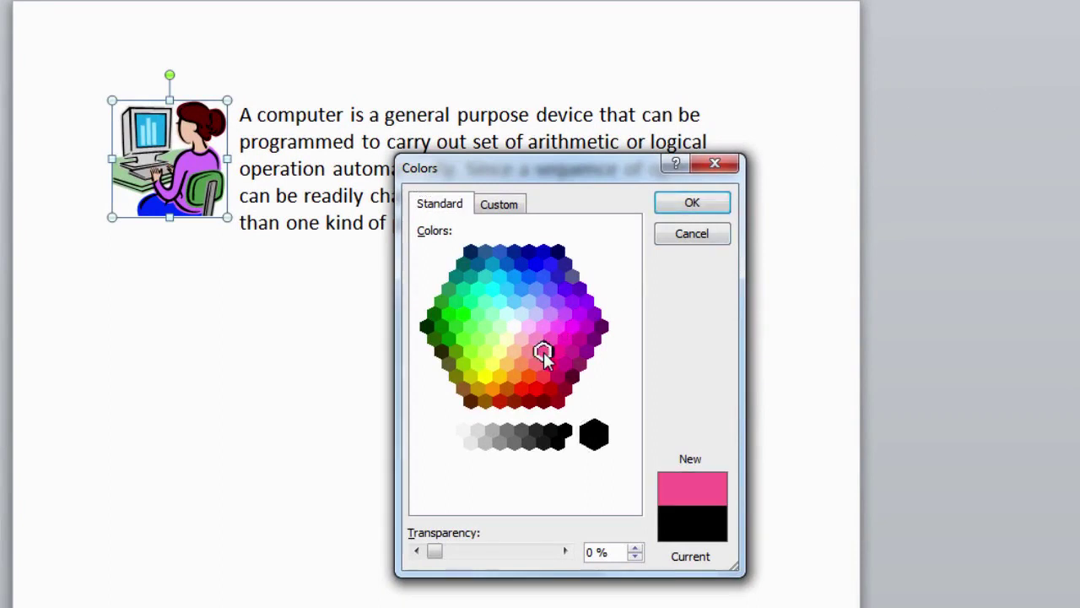
pyautogui.moveTo(566, 552); pyautogui.dragTo(509, 550)
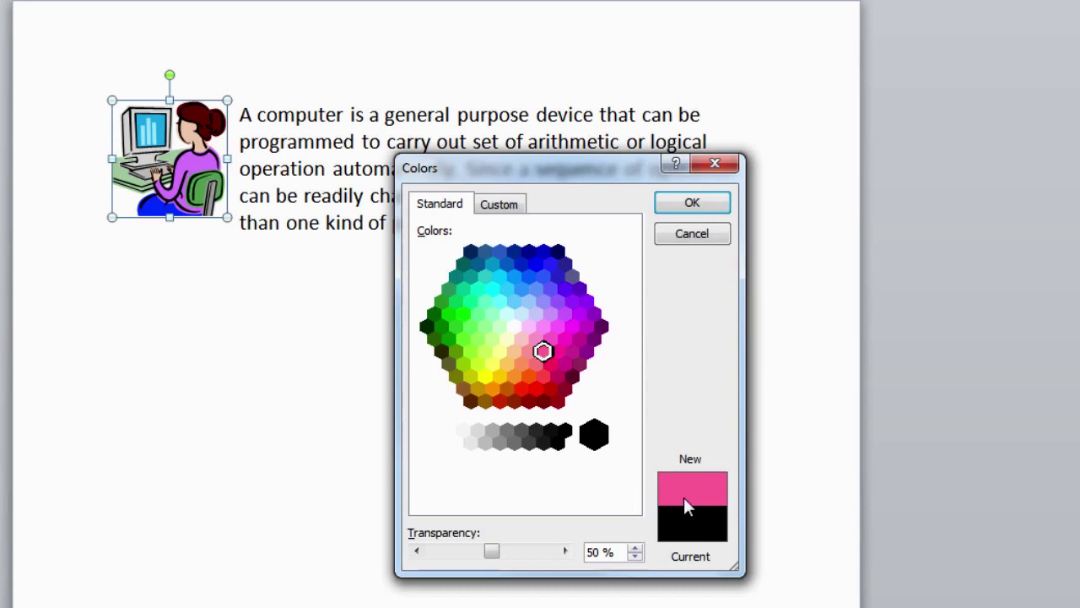
pyautogui.click(699, 211)
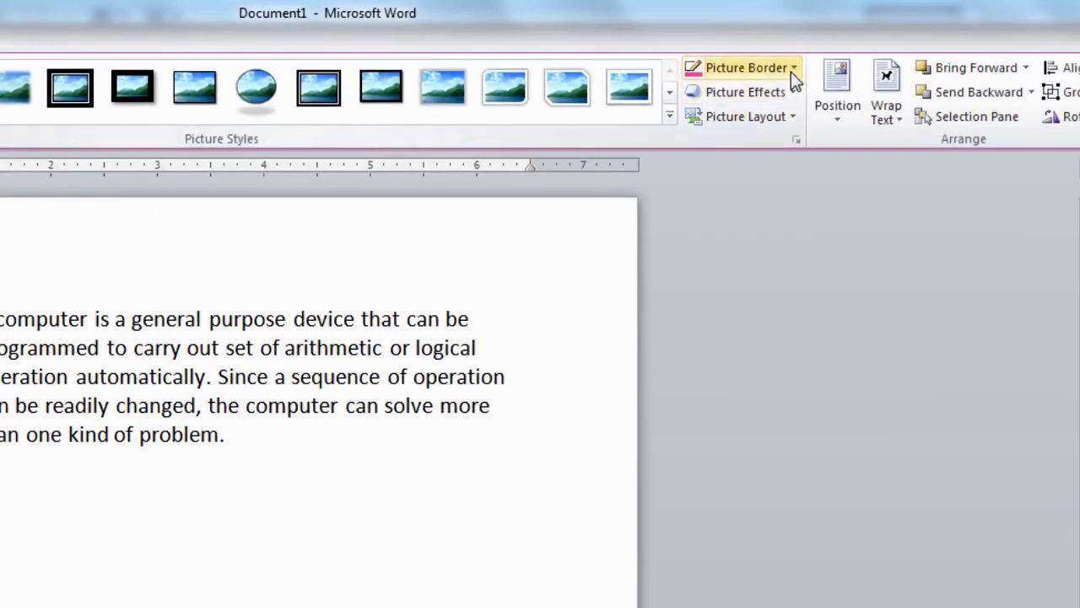
# Give the clip art's pink border a 3 pt line weight.
pyautogui.click(790, 69)
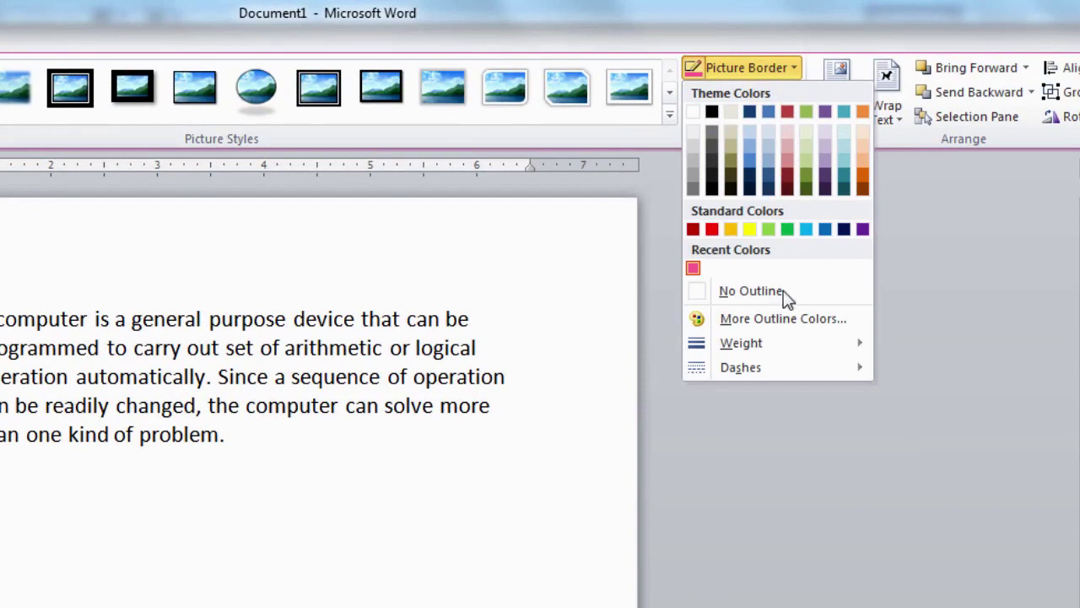
pyautogui.moveTo(763, 351)
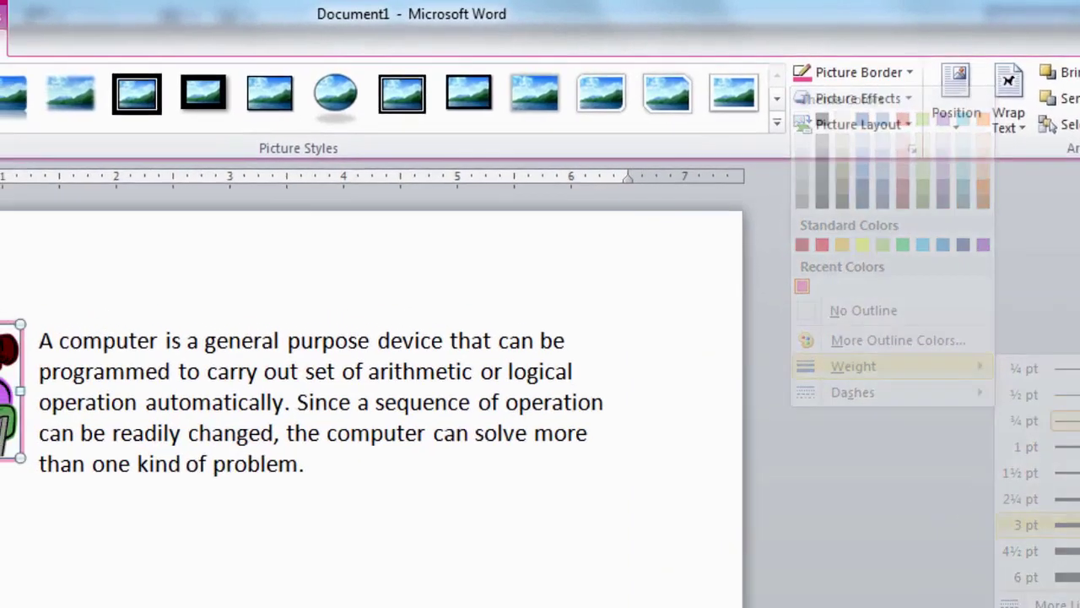
pyautogui.click(965, 492)
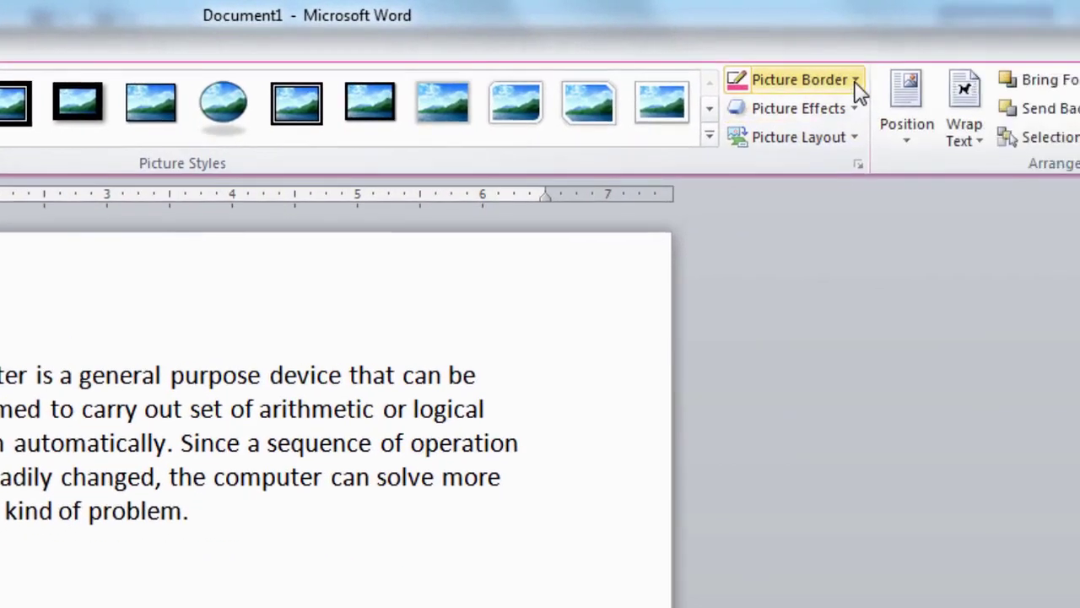
# Switch the pink border's line style from solid to the Dash pattern.
pyautogui.click(848, 79)
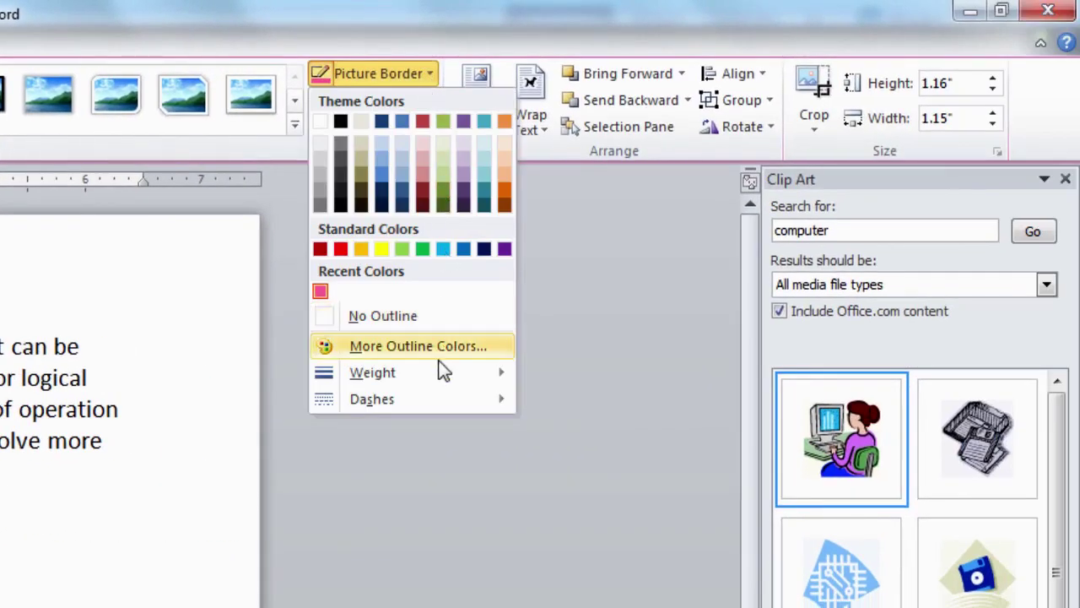
pyautogui.moveTo(438, 409)
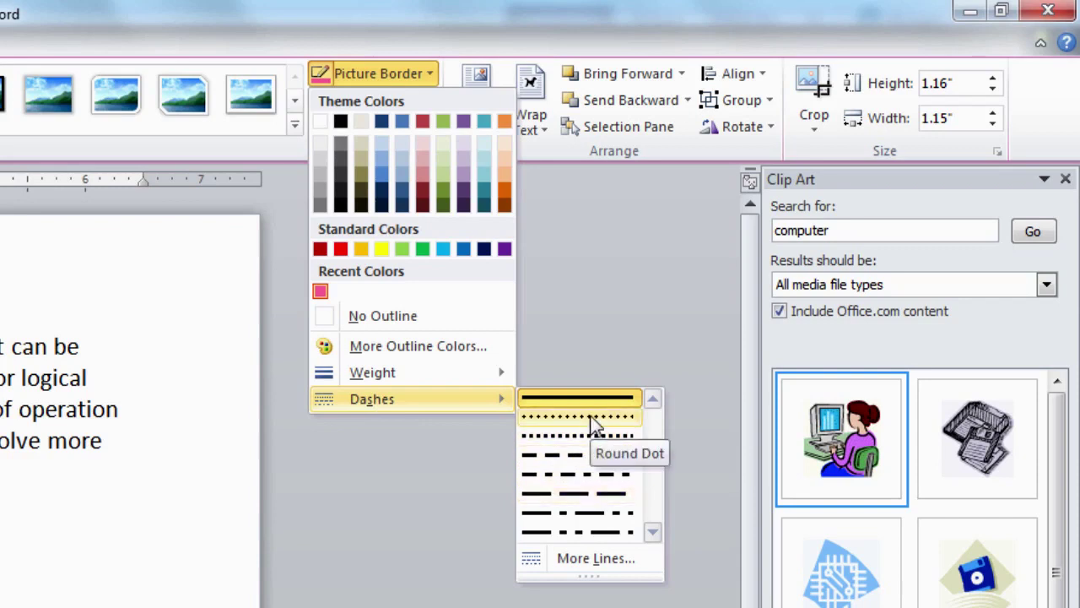
pyautogui.click(595, 458)
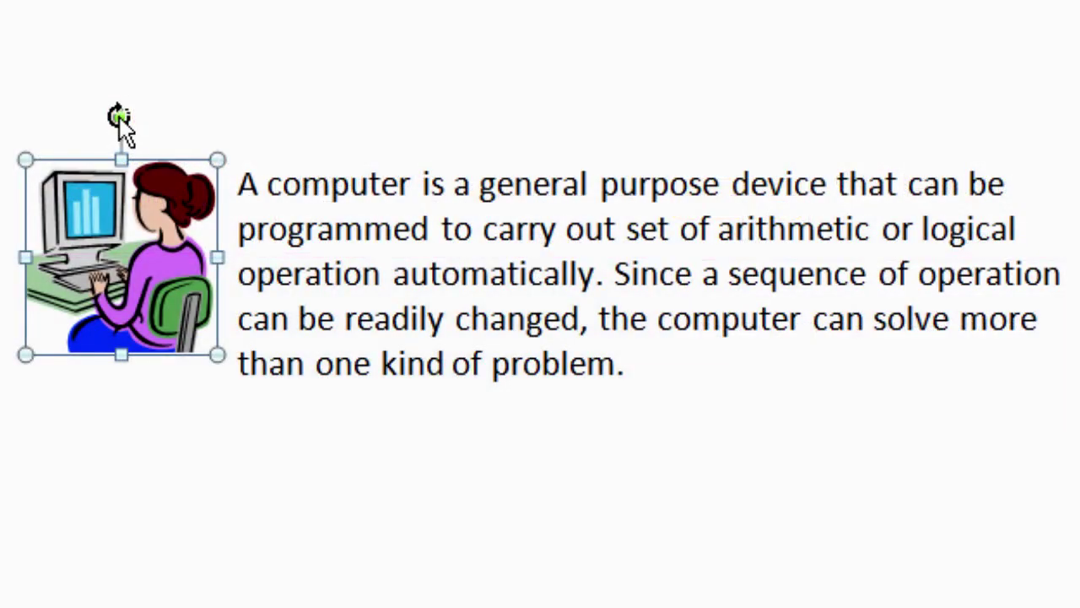
pyautogui.moveTo(119, 116); pyautogui.dragTo(172, 116)
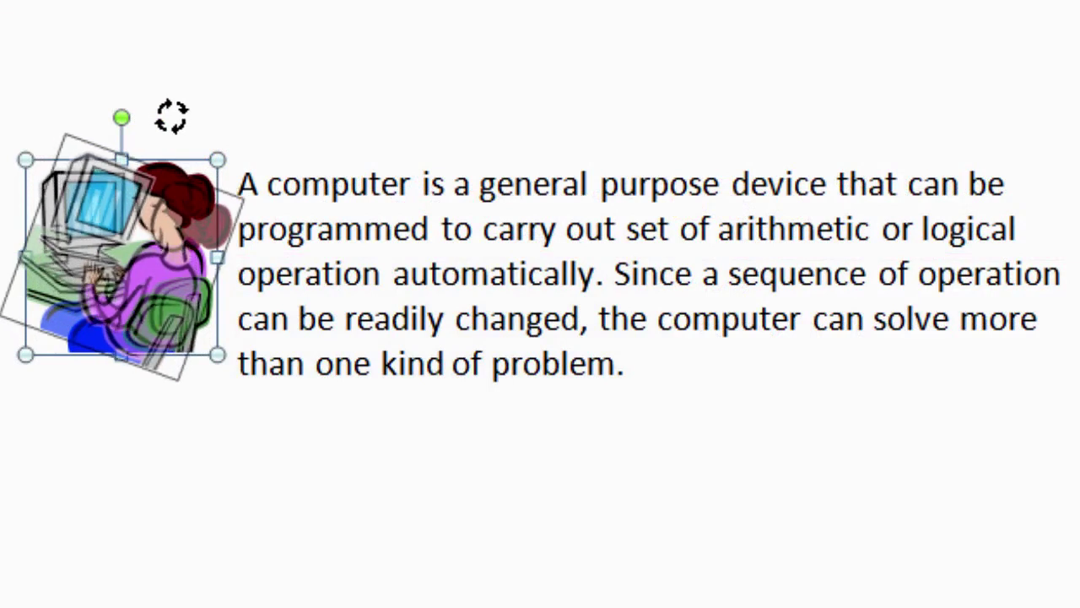
pyautogui.moveTo(171, 115); pyautogui.dragTo(126, 83)
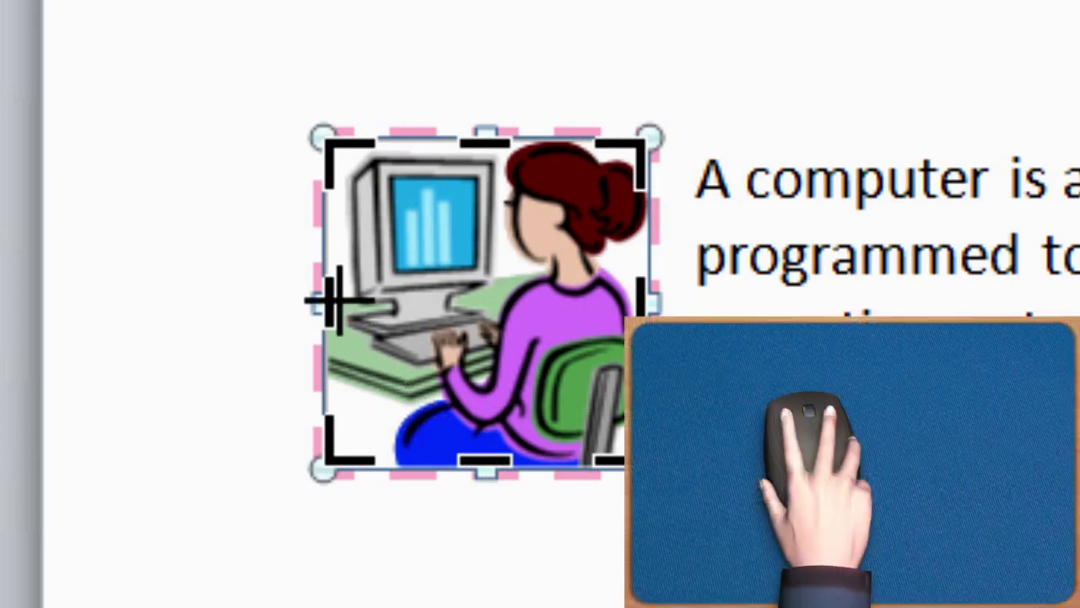
# Drag the left crop handle inward to trim a narrow strip off the clip art.
pyautogui.moveTo(333, 300); pyautogui.dragTo(323, 302)
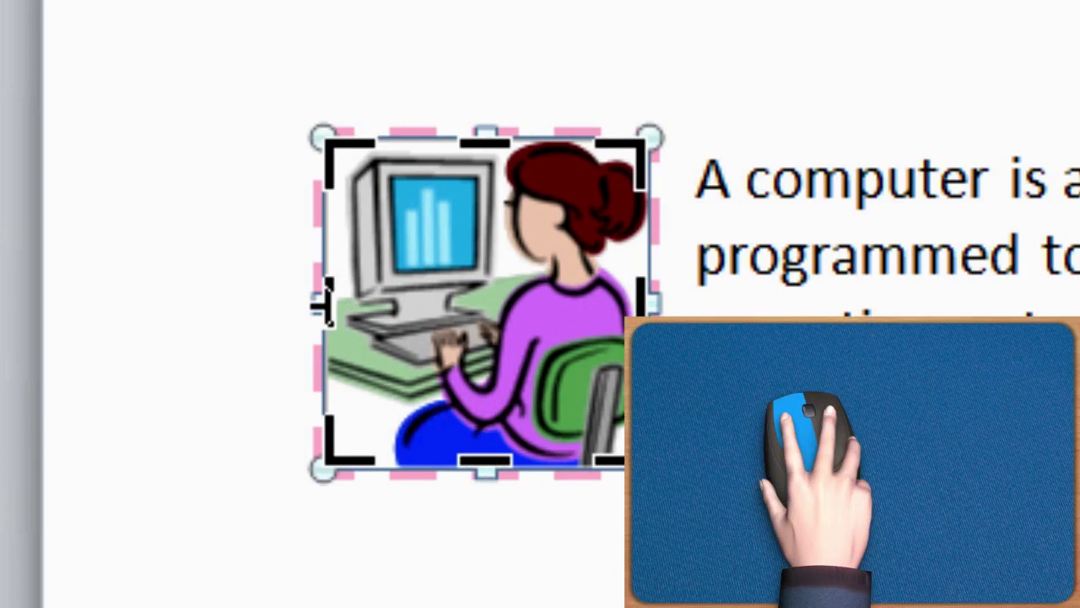
pyautogui.moveTo(324, 302); pyautogui.dragTo(346, 297)
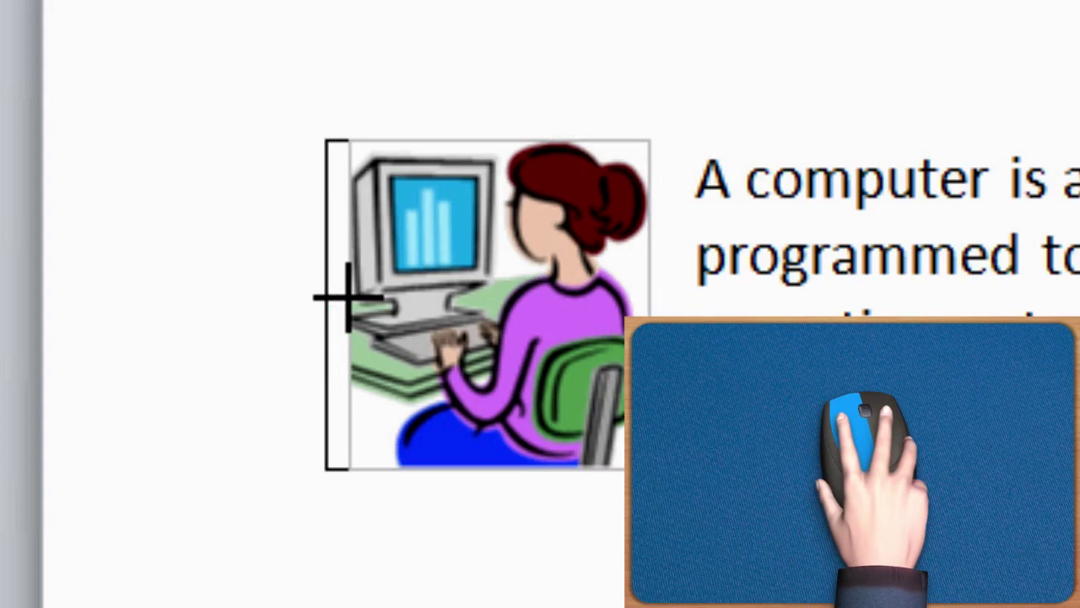
pyautogui.moveTo(346, 297); pyautogui.dragTo(346, 298)
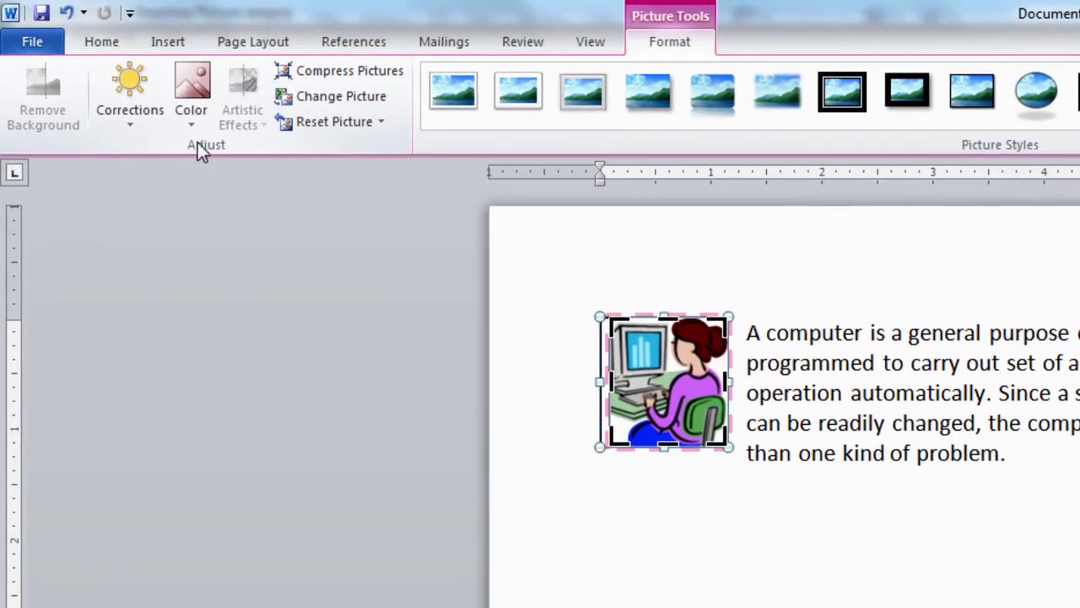
# Apply a Brightness and Contrast thumbnail from Corrections, then reopen the Corrections gallery.
pyautogui.click(136, 99)
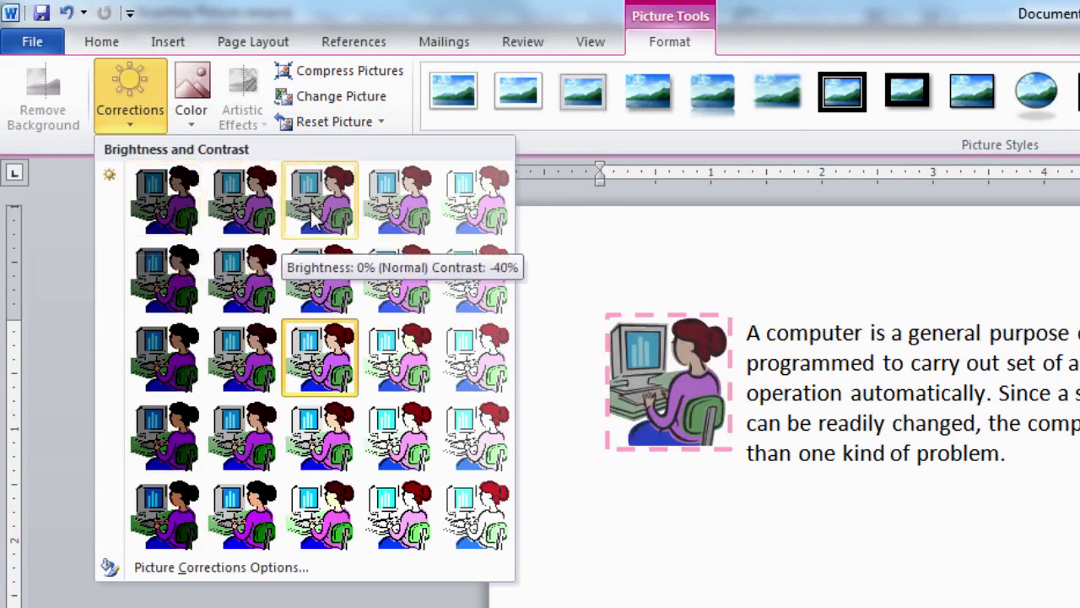
pyautogui.click(322, 366)
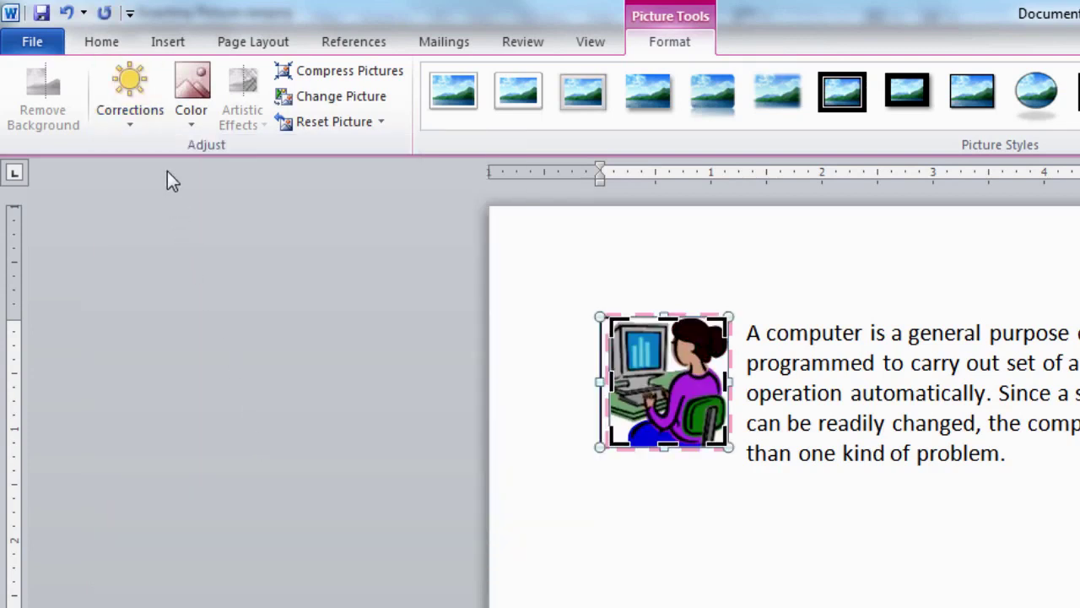
pyautogui.click(138, 87)
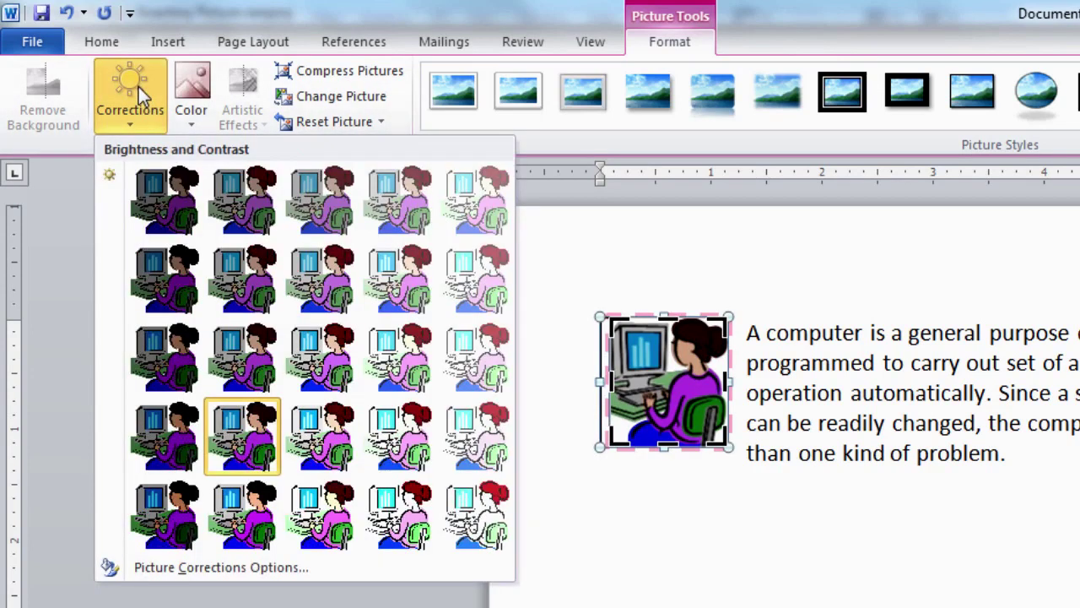
# In Picture Corrections Options, drag Brightness to about -24%, leaving contrast at 23%.
pyautogui.click(204, 576)
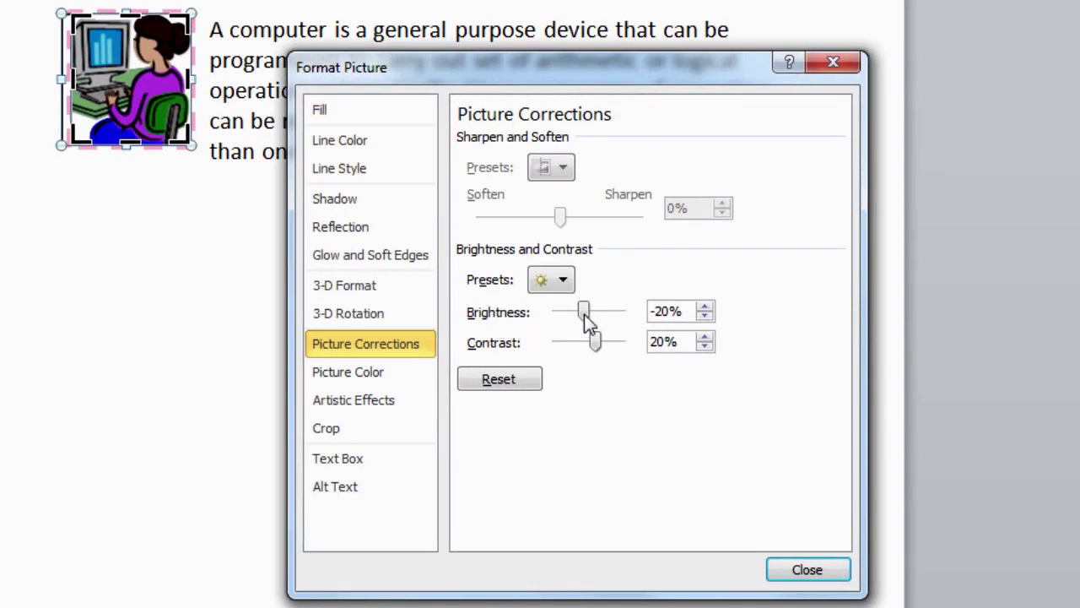
pyautogui.moveTo(593, 312); pyautogui.dragTo(601, 346)
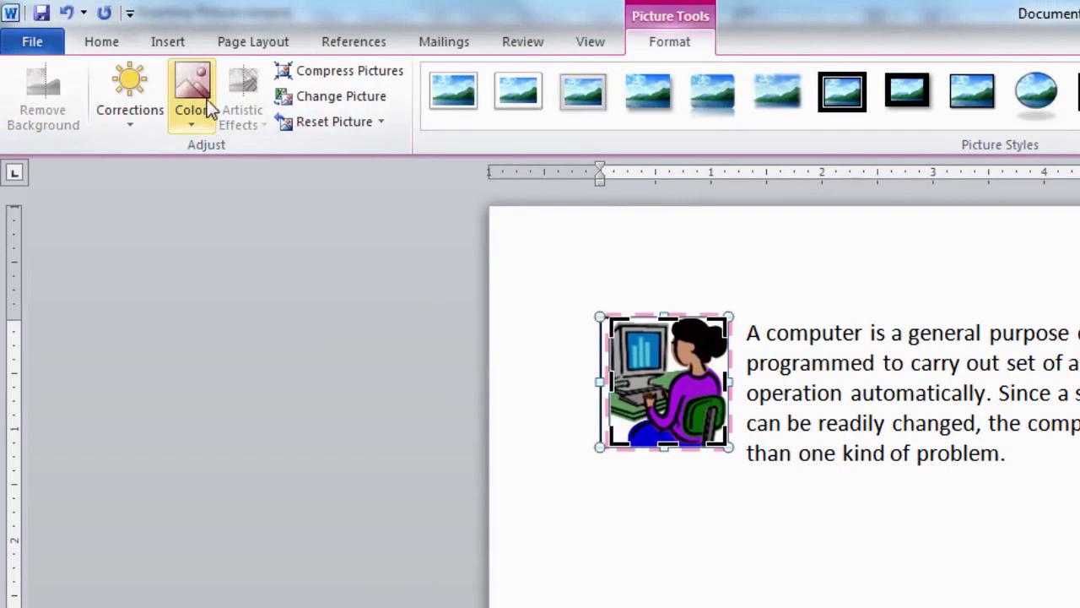
# Preview Recolor presets such as Black and White: 25% on the clip art.
pyautogui.click(192, 101)
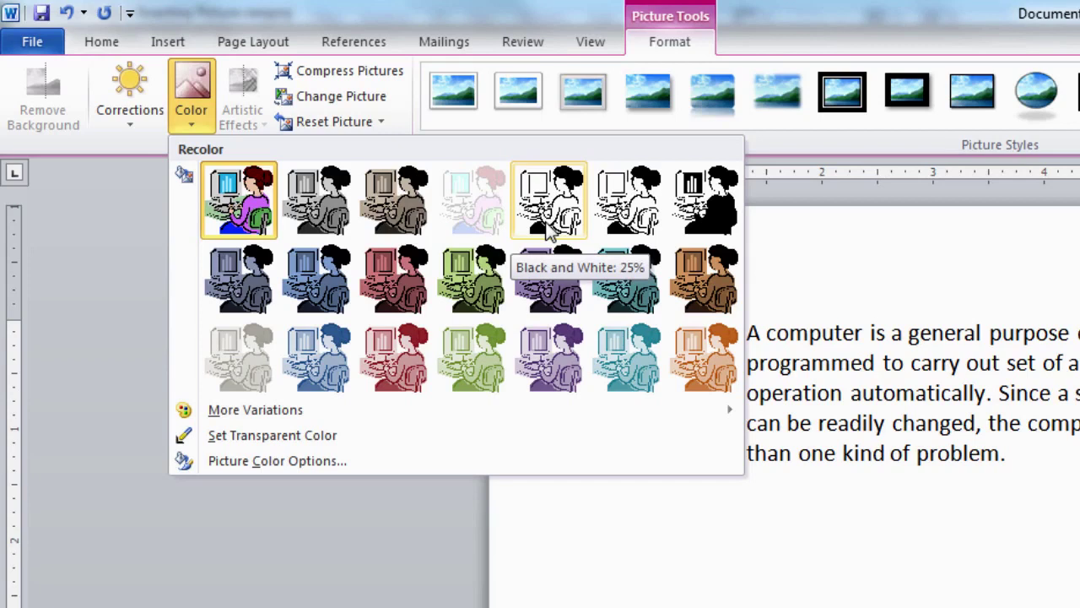
pyautogui.click(549, 233)
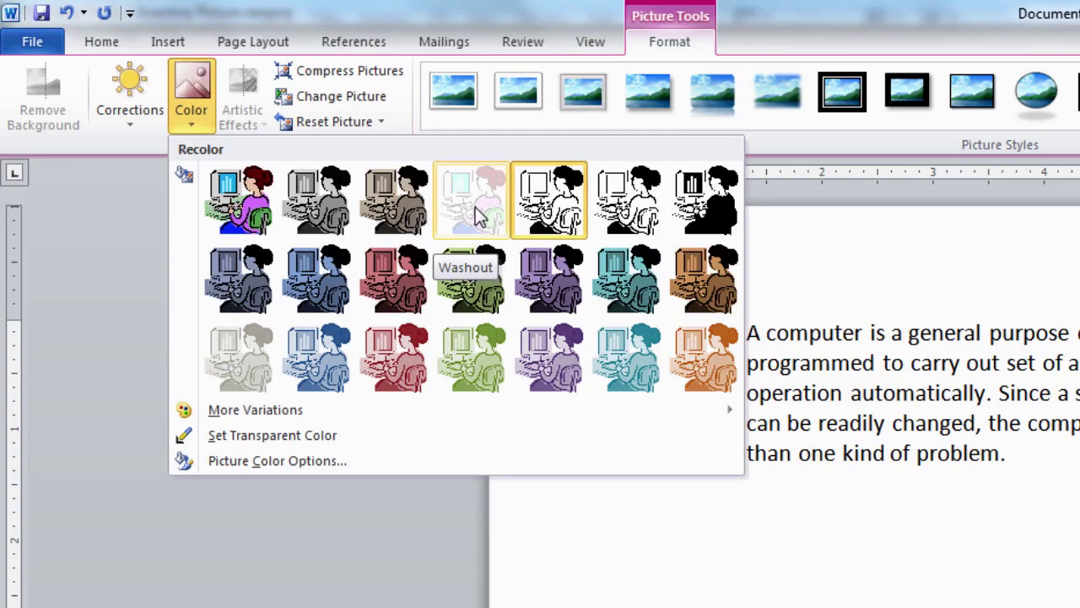
pyautogui.moveTo(244, 413)
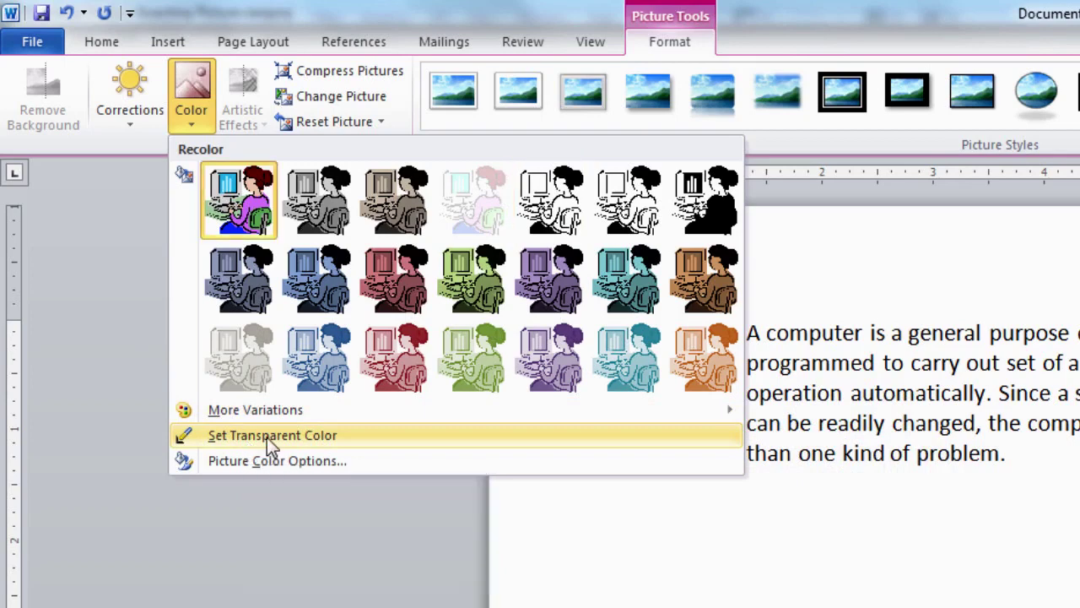
# Use Set Transparent Color on the clip art's blue area, then reopen the Color menu.
pyautogui.click(267, 437)
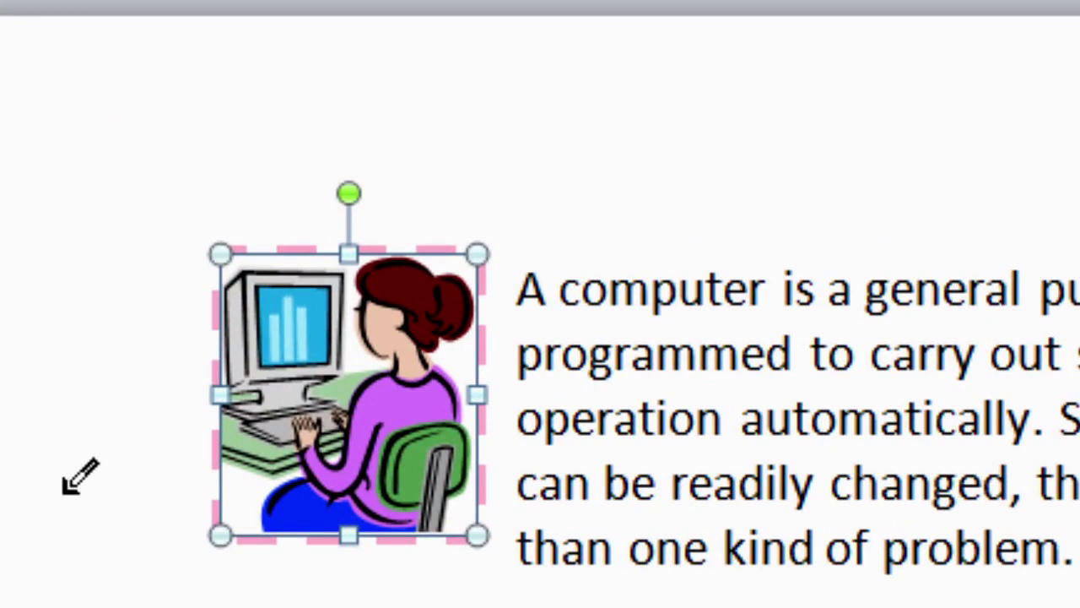
pyautogui.click(291, 510)
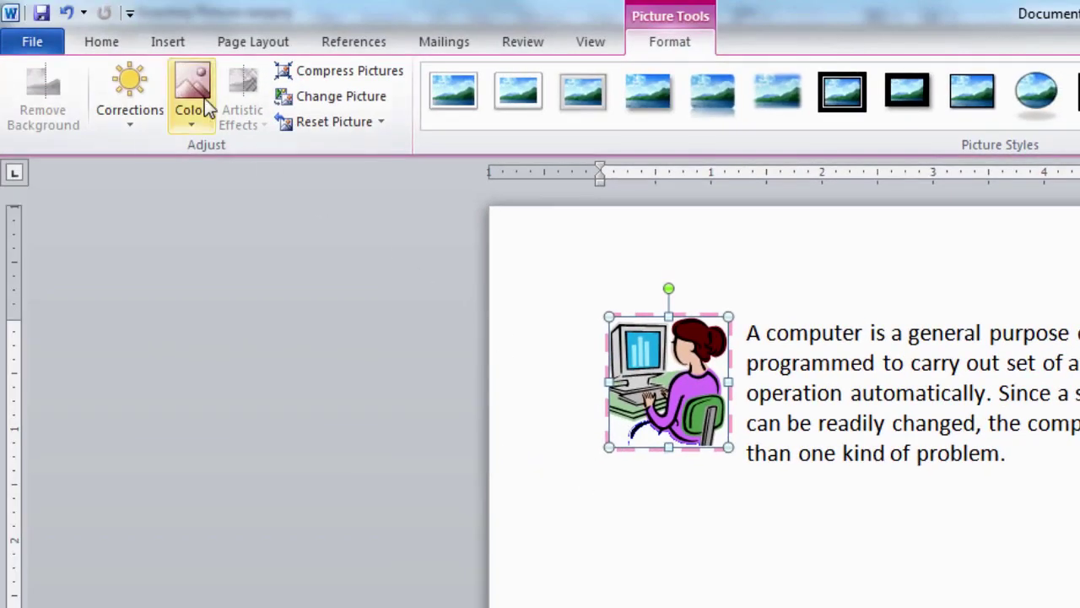
pyautogui.click(202, 103)
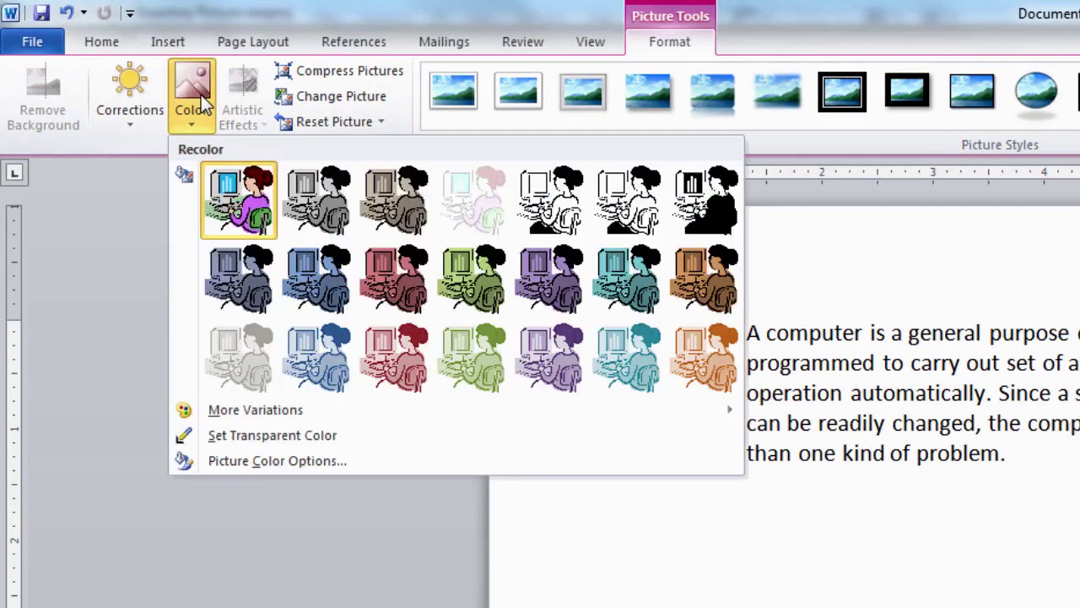
# Open Picture Color Options and expand the Recolor Presets list in Format Picture.
pyautogui.click(258, 463)
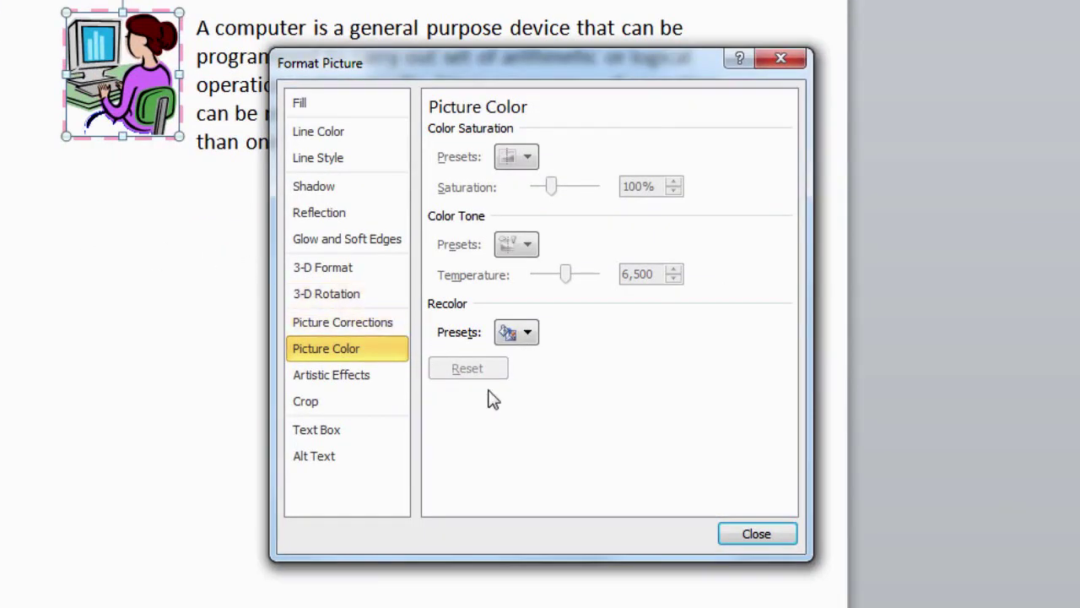
pyautogui.click(529, 335)
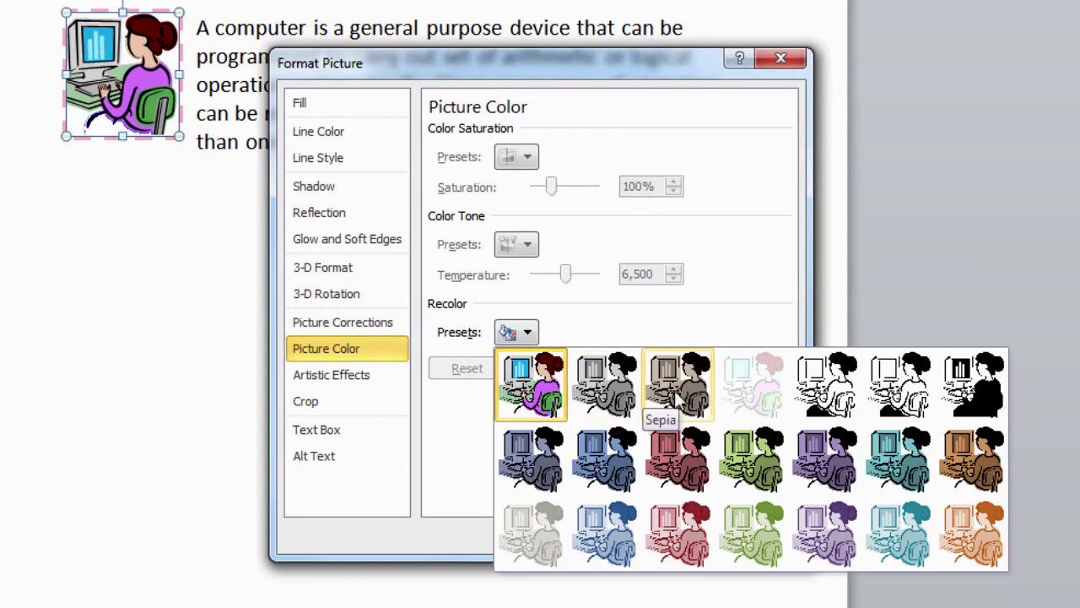